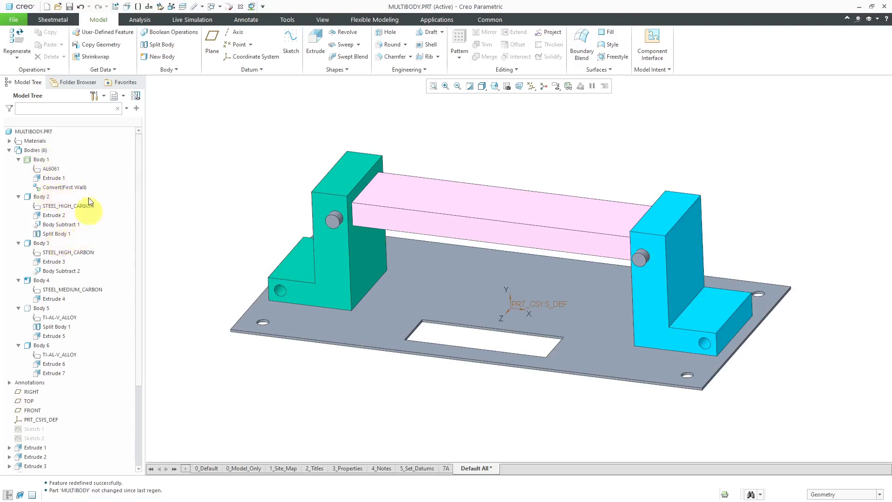
- Rename Body 1 to BASE in the Model Tree
left_click(43, 160)
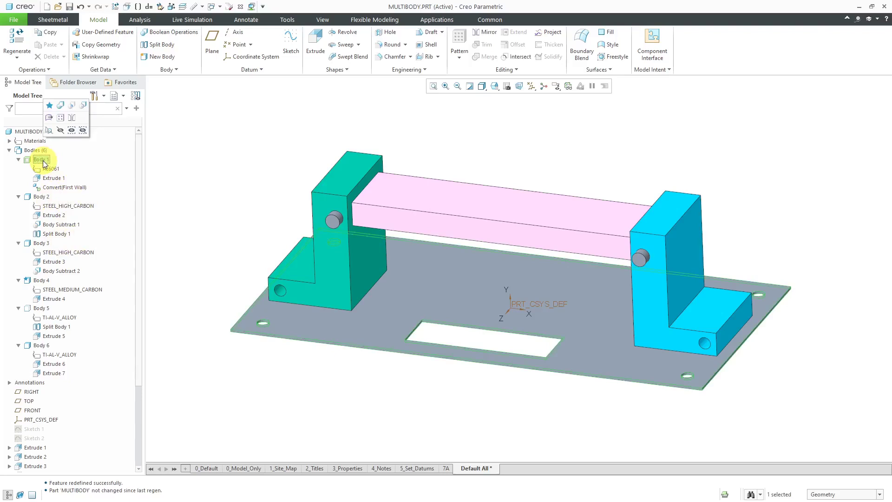
right_click(45, 163)
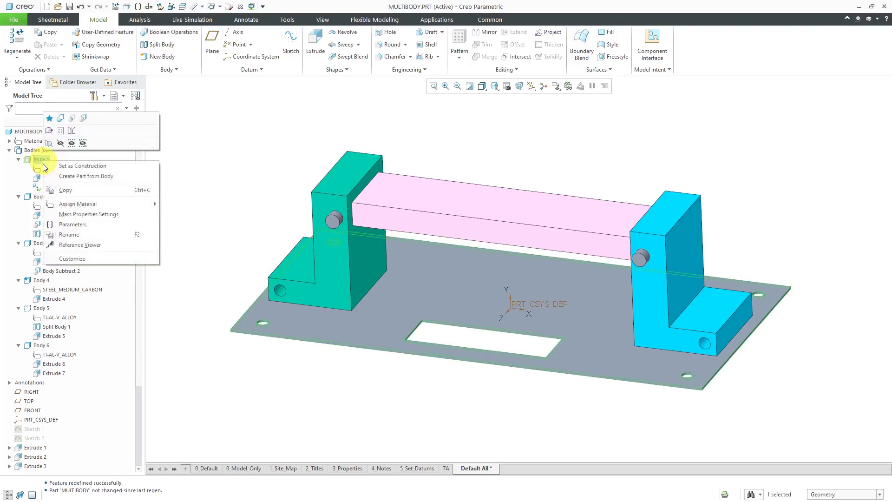
left_click(74, 234)
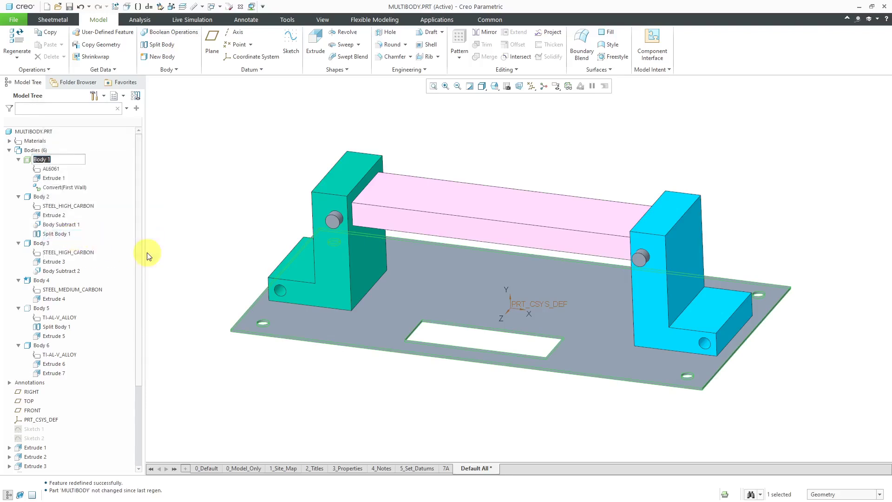
type("BASE")
key("Return")
left_click(165, 251)
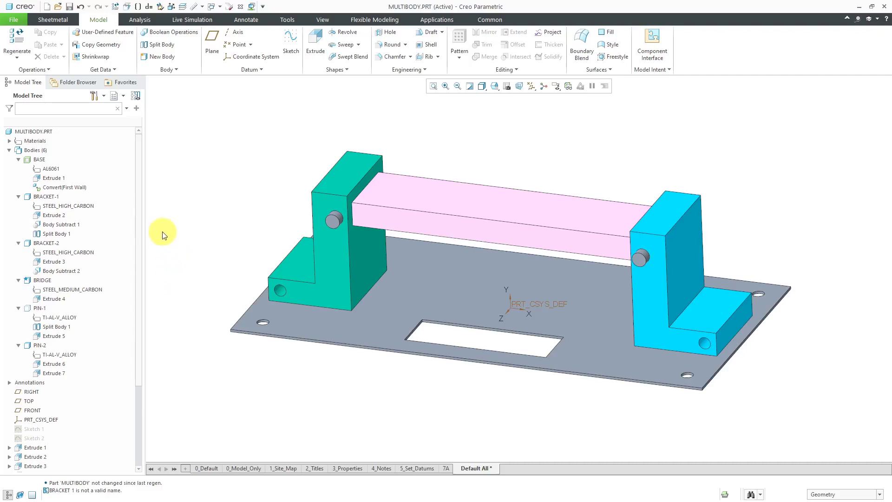
- Calculate the MULTIBODY mass properties (3.299778e+01 lbm, 1.288772e+02 in^3) and accept them
left_click(127, 8)
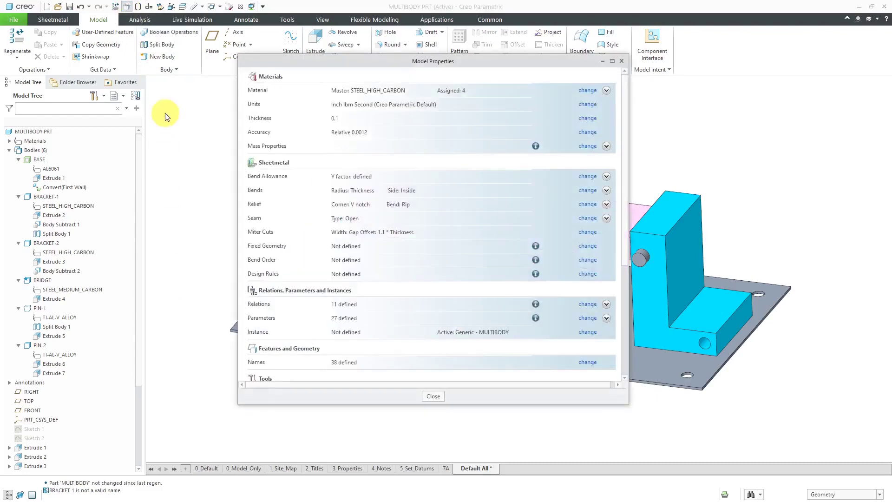
left_click(588, 147)
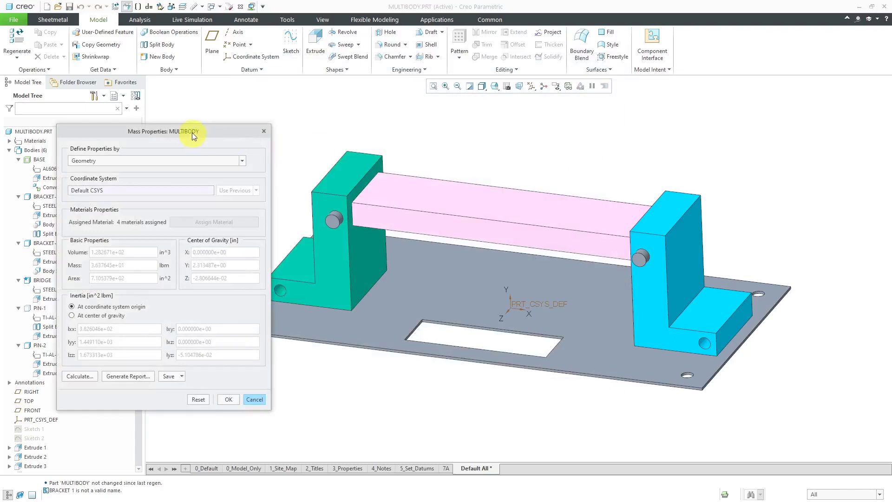
left_click_drag(224, 127, 330, 115)
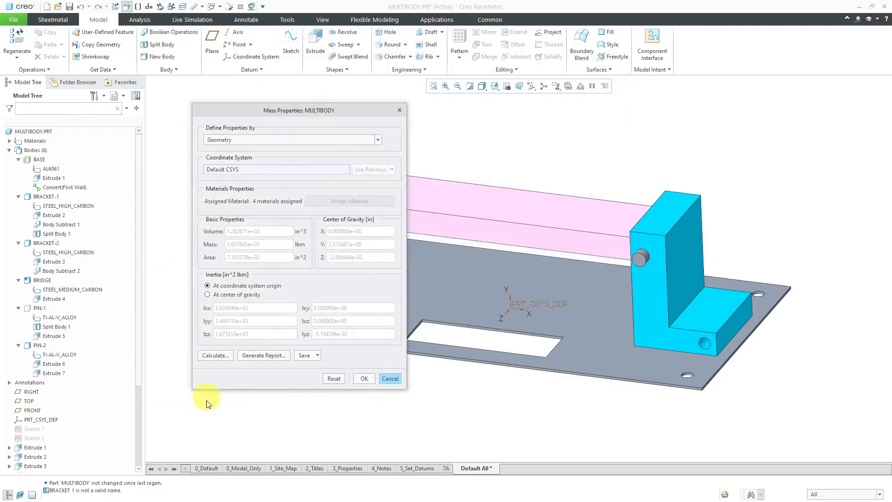
left_click(210, 358)
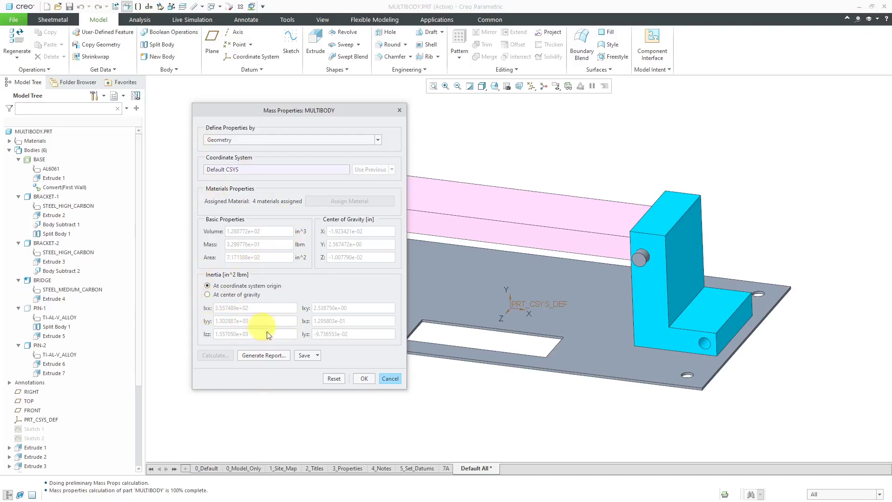
left_click(364, 378)
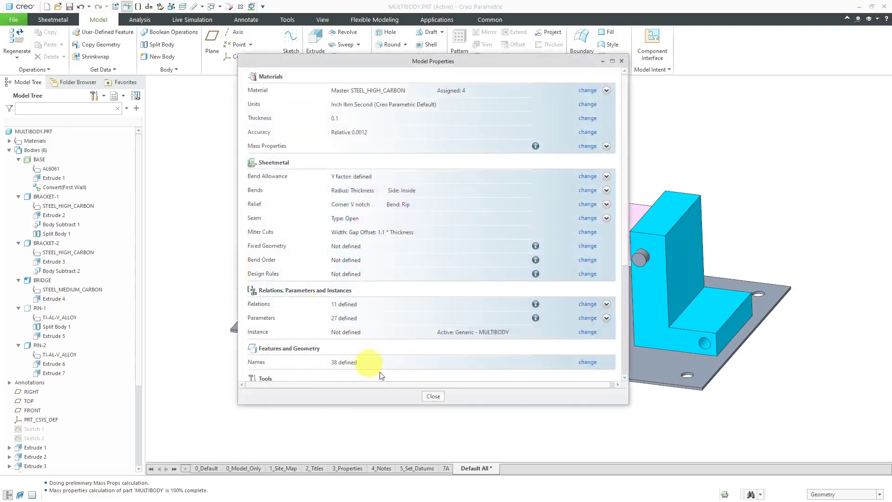
left_click(433, 396)
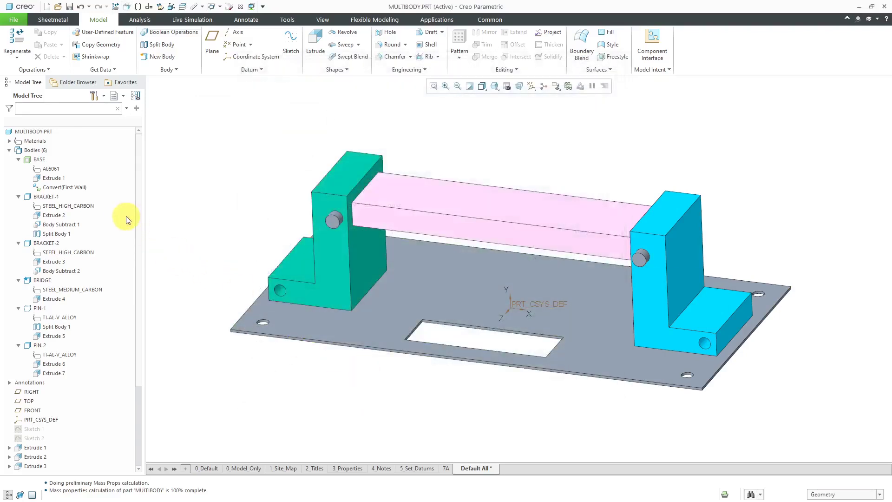
right_click(51, 197)
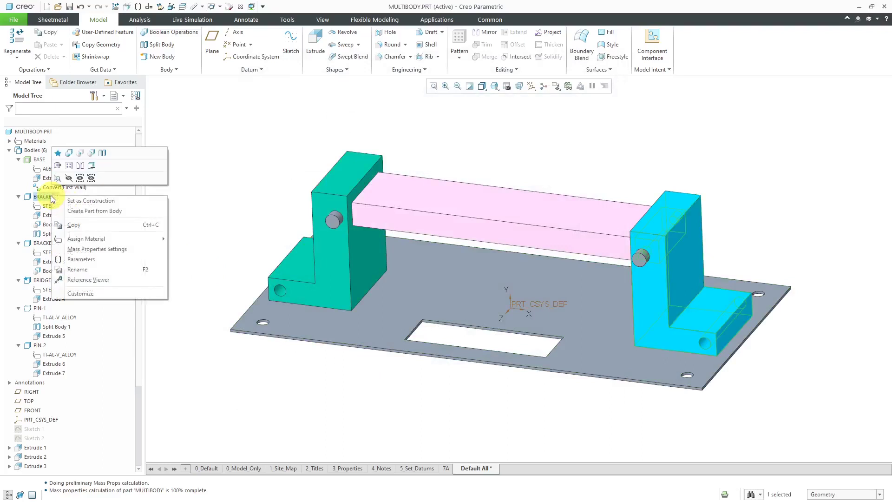
left_click(89, 249)
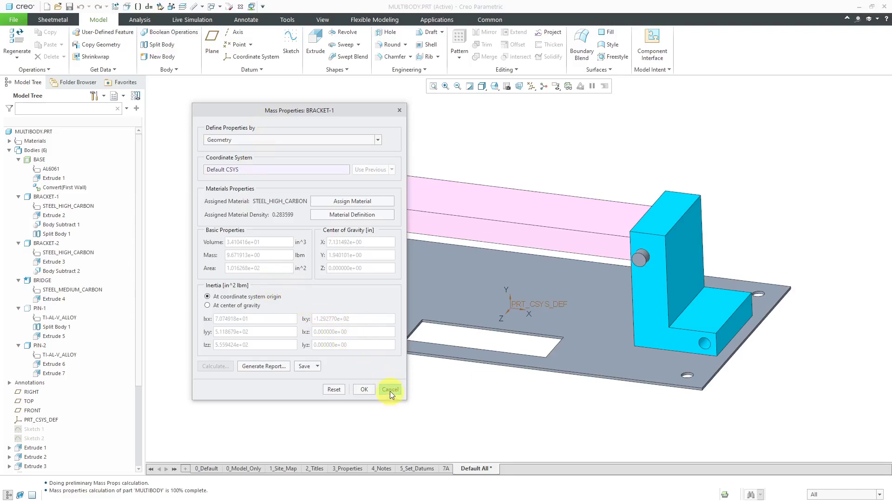
left_click(364, 390)
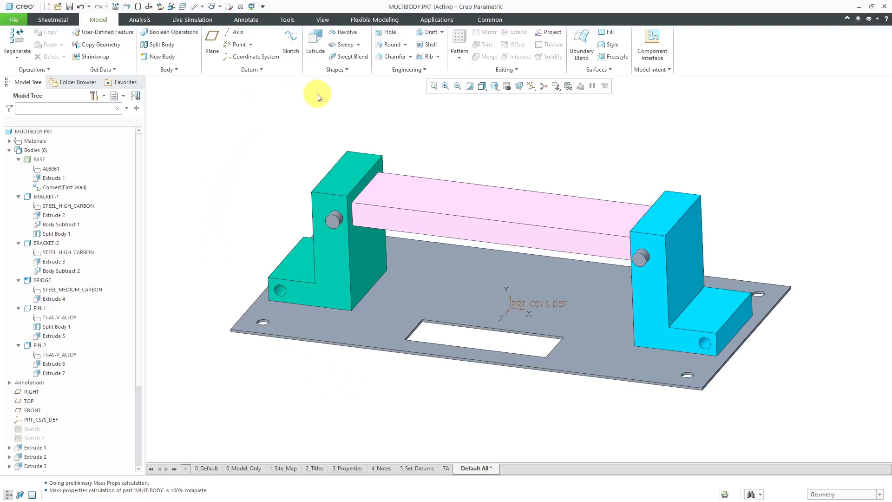
- Start a Z-direction cross-section with hatch pattern shown and default cap colour
left_click(324, 18)
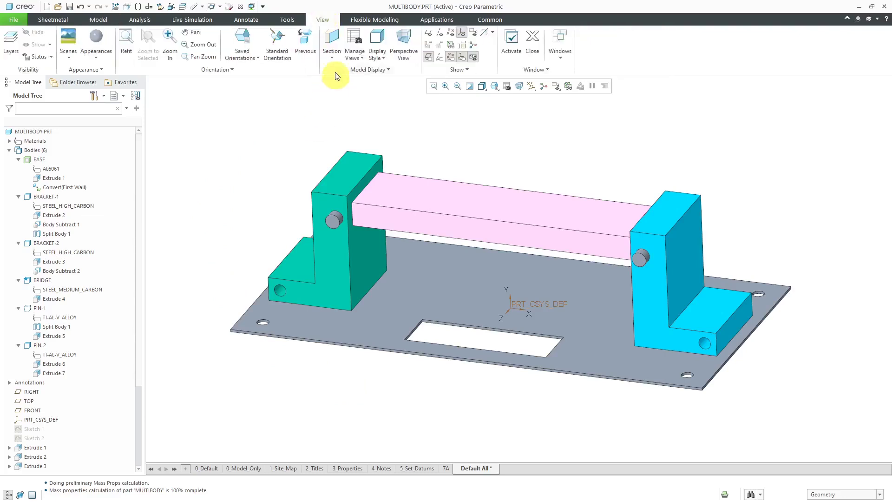
left_click(332, 60)
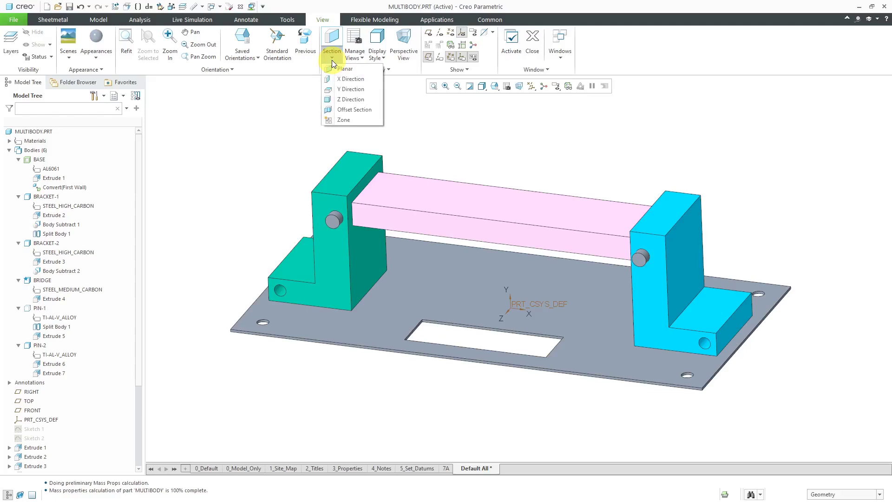
left_click(342, 100)
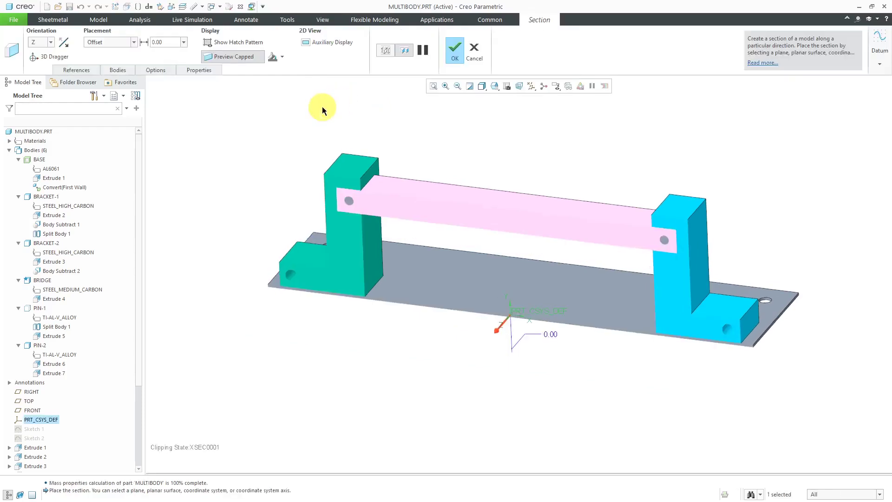
left_click(212, 42)
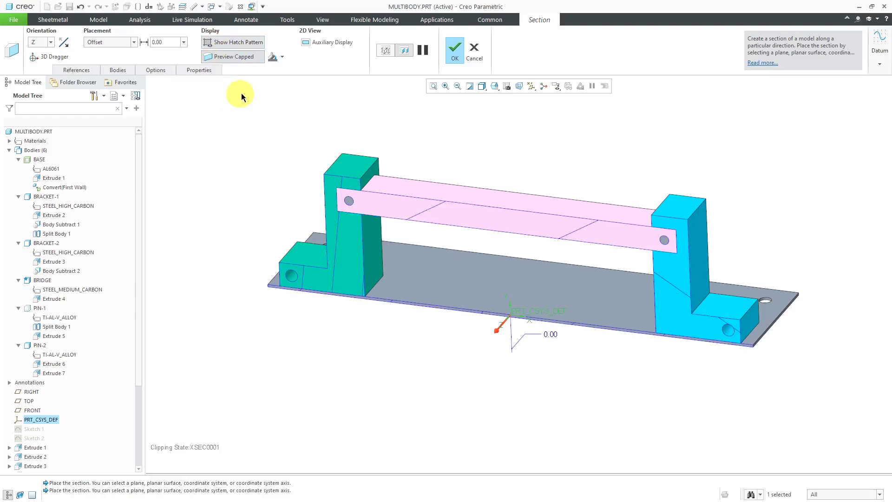
left_click(279, 57)
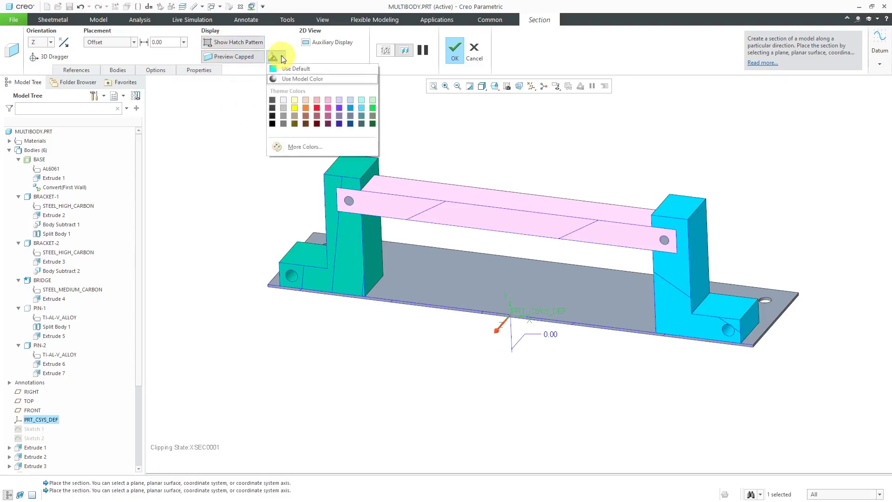
left_click(283, 69)
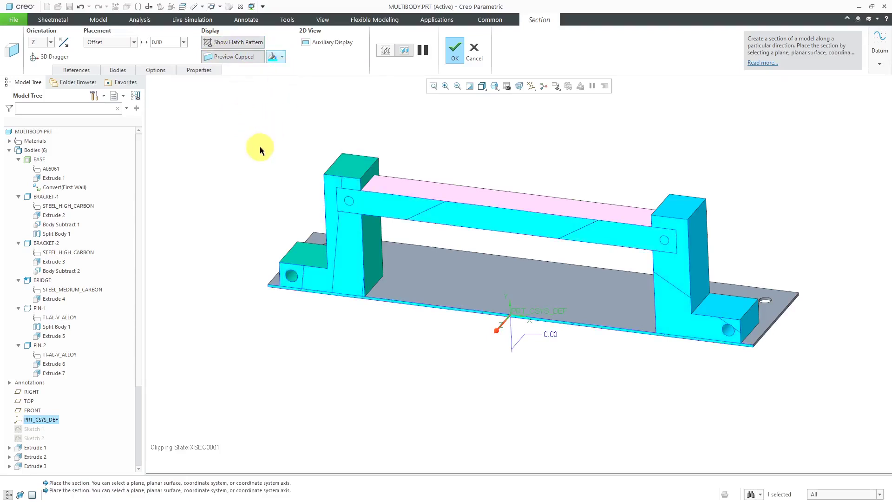
- Rename the section from XSEC0001 to A and review the bodies it cuts
left_click(198, 71)
double_click(221, 98)
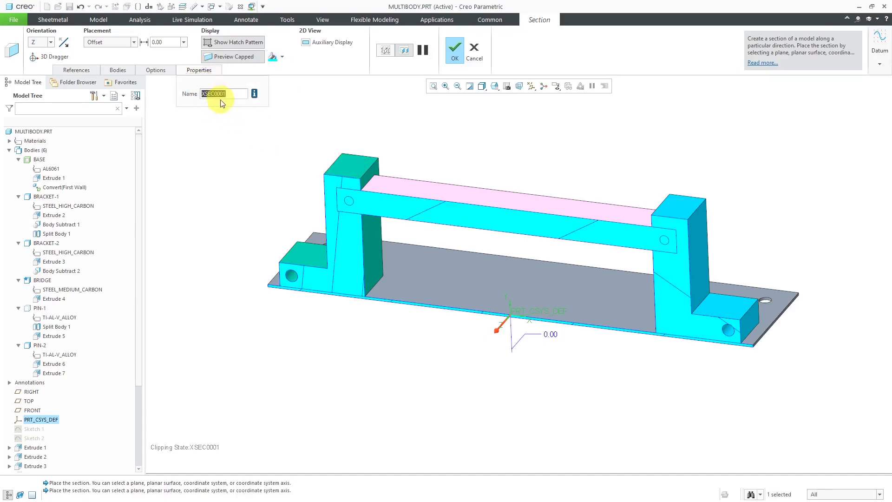
type("A")
left_click(120, 71)
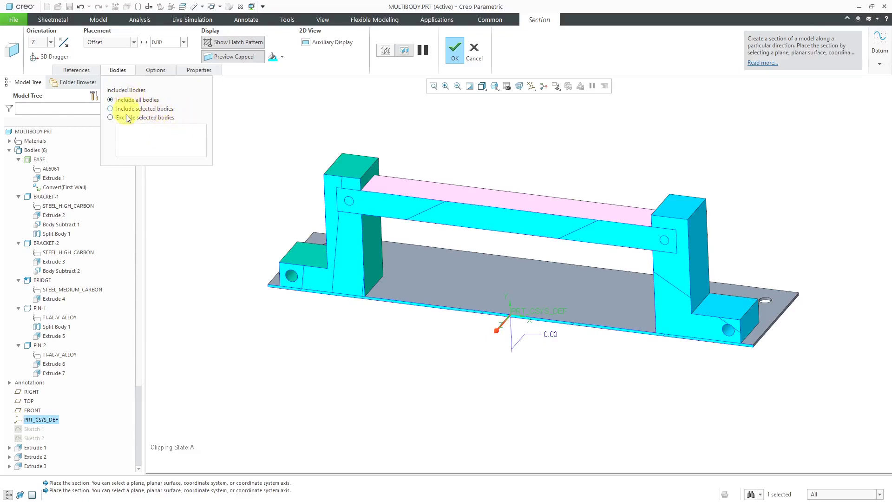
- Finish section A and give the BASE body a finer hatch scale
left_click(456, 50)
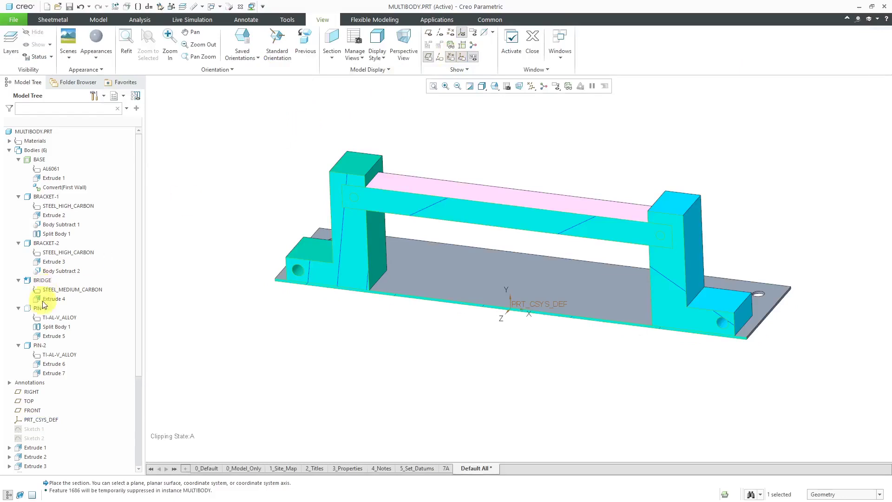
scroll(80, 345, "down", 6)
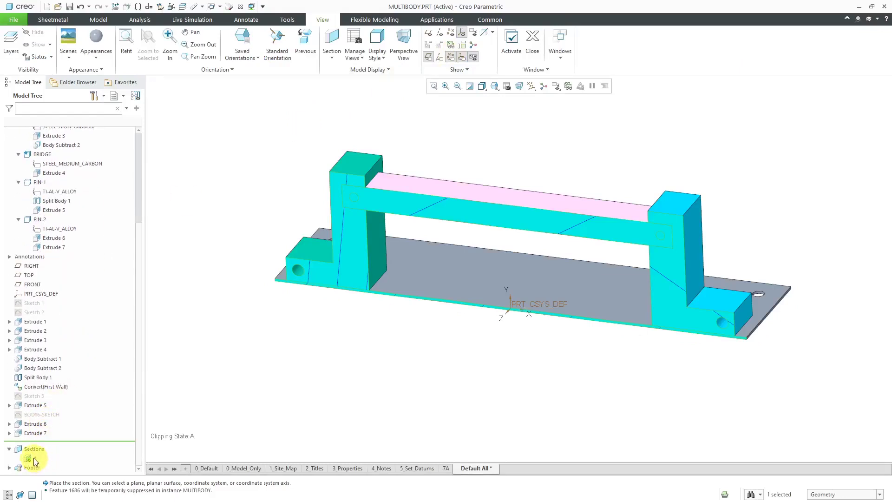
right_click(35, 458)
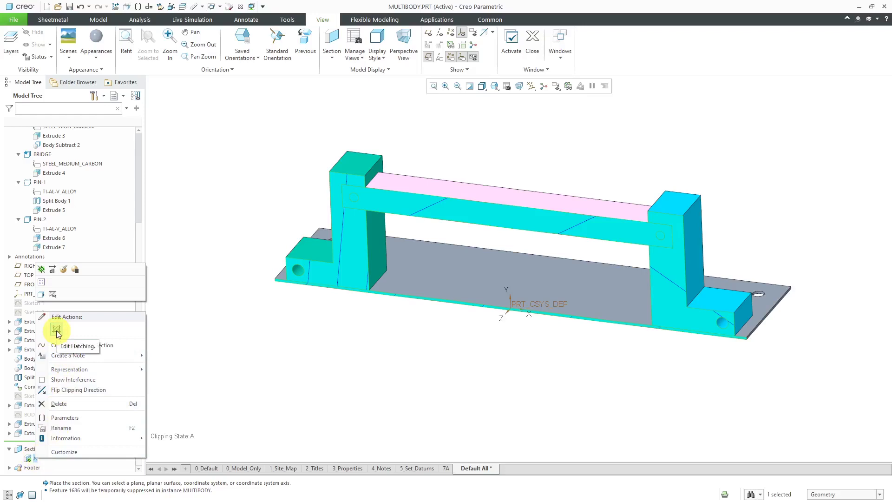
left_click(56, 330)
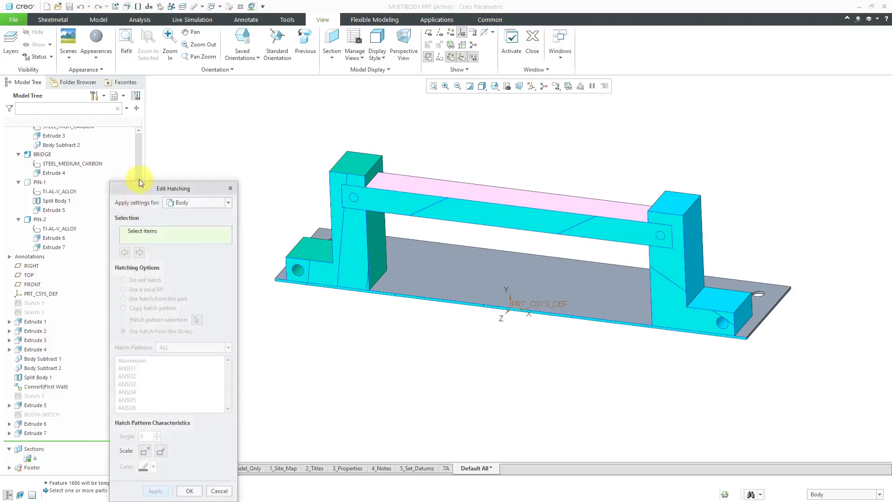
left_click_drag(149, 185, 149, 106)
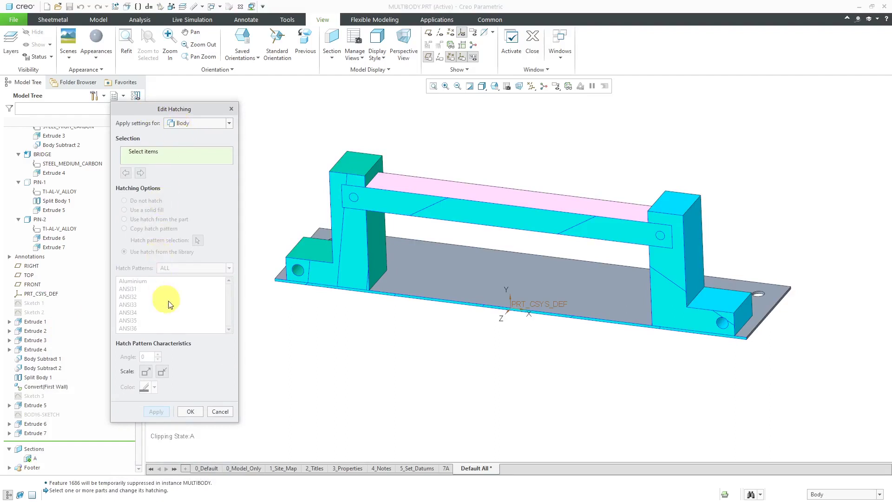
left_click(488, 289)
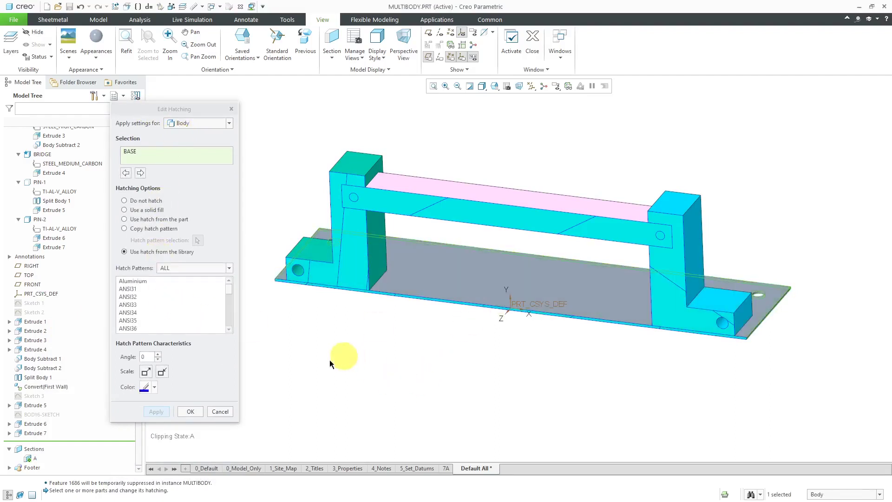
left_click(163, 374)
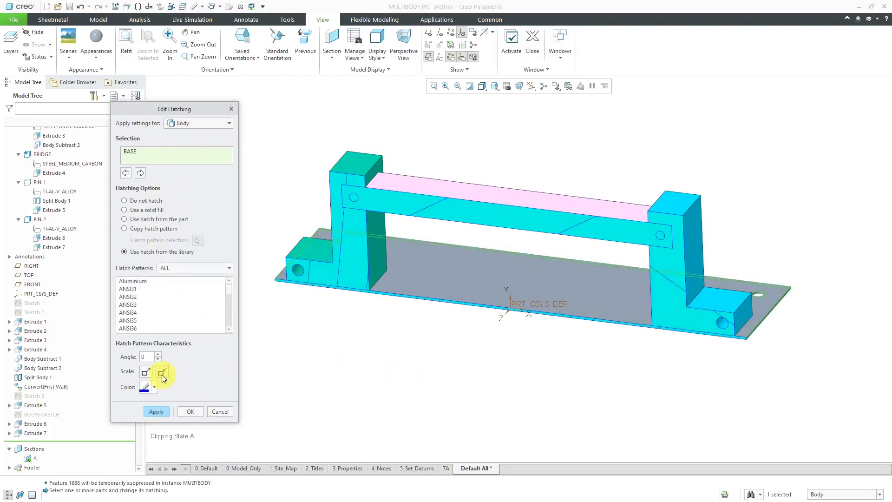
left_click(162, 375)
left_click(154, 412)
- Make BRACKET-1's hatch denser, and BRACKET-2's denser at a 120 angle
left_click(688, 310)
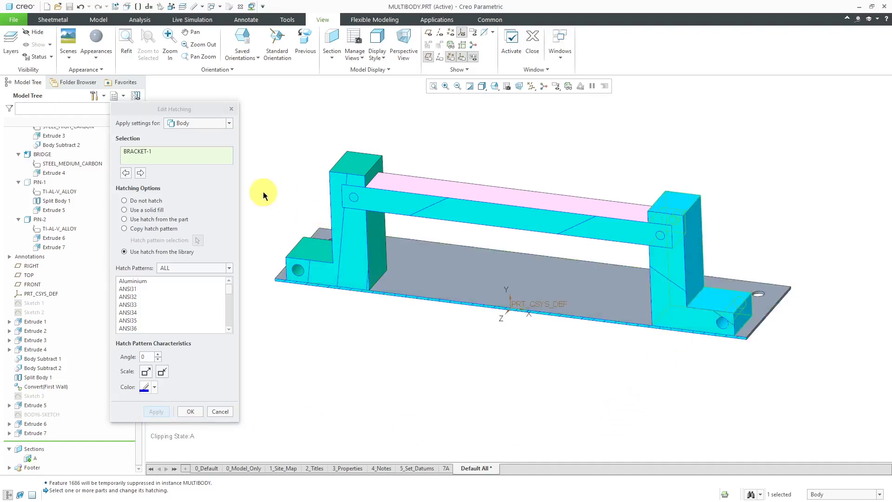
left_click(161, 372)
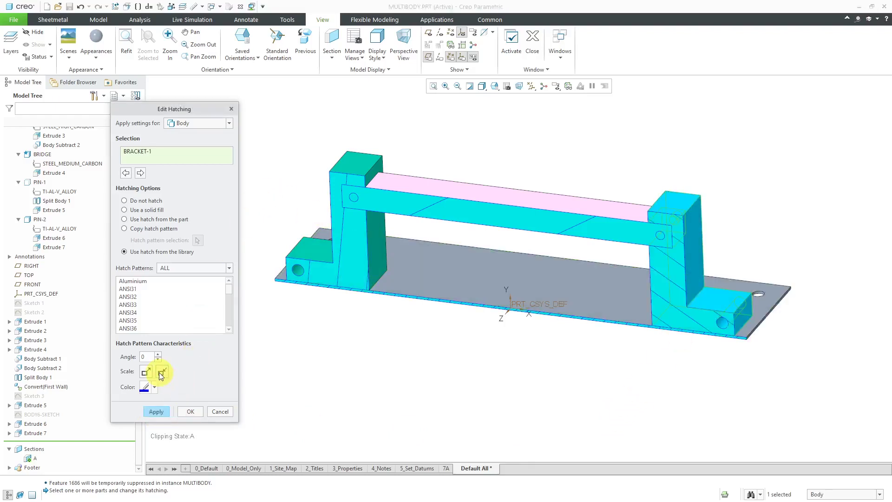
left_click(163, 411)
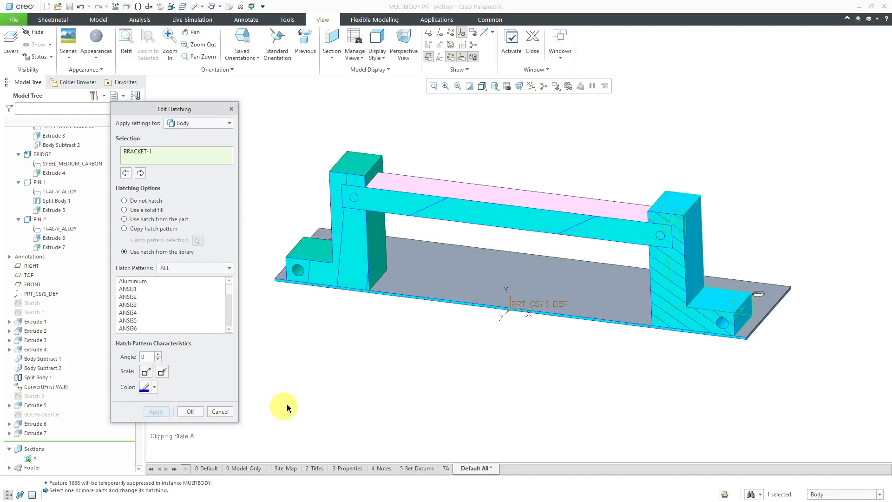
left_click(339, 275)
left_click(195, 374)
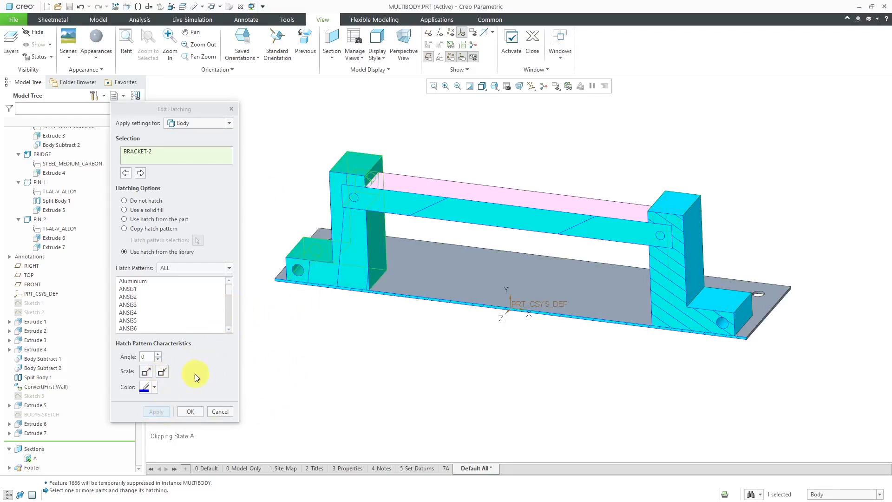
left_click(163, 371)
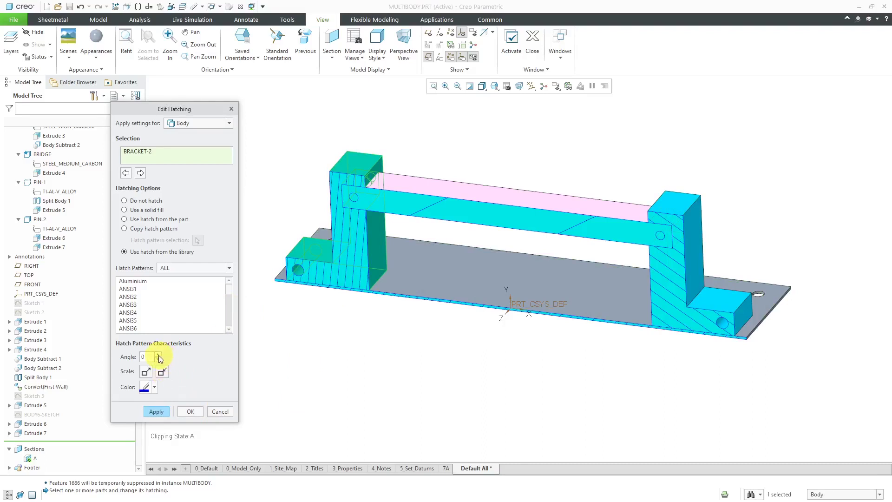
left_click(159, 356)
left_click(159, 356)
left_click(159, 356)
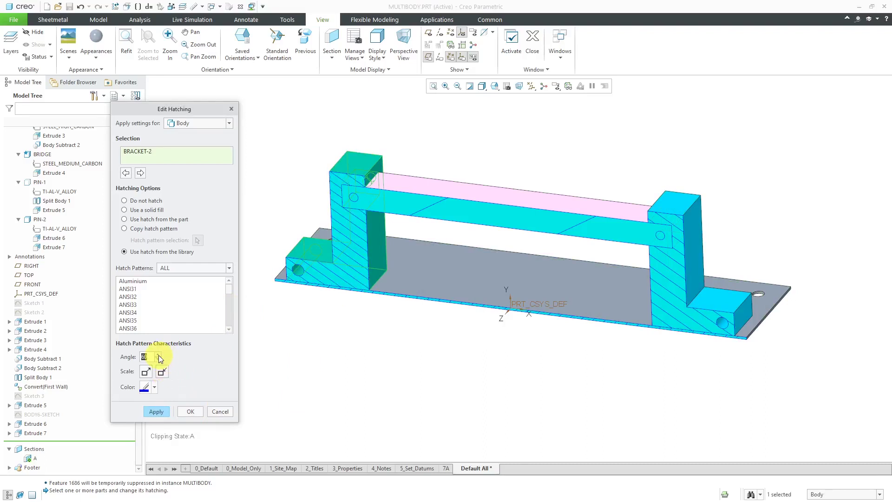
left_click(159, 356)
left_click(158, 356)
left_click(158, 356)
left_click(156, 411)
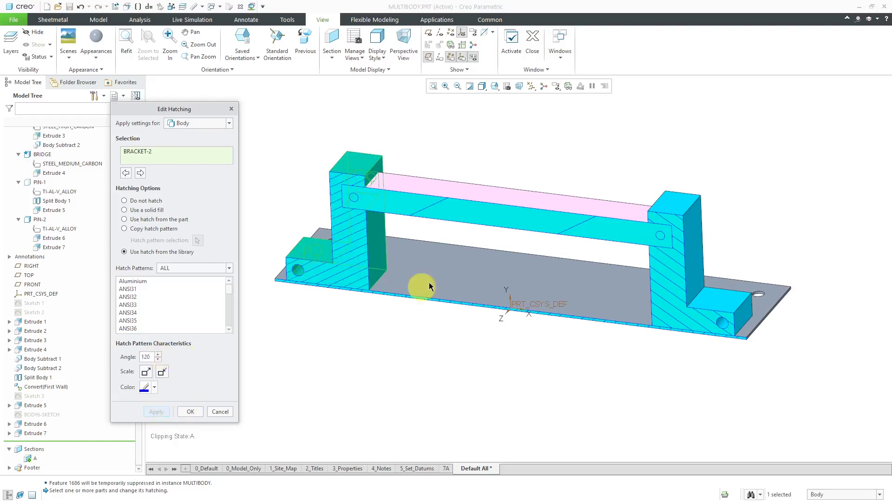
- Scale the BRIDGE hatch two steps finer and accept the hatching
left_click(481, 214)
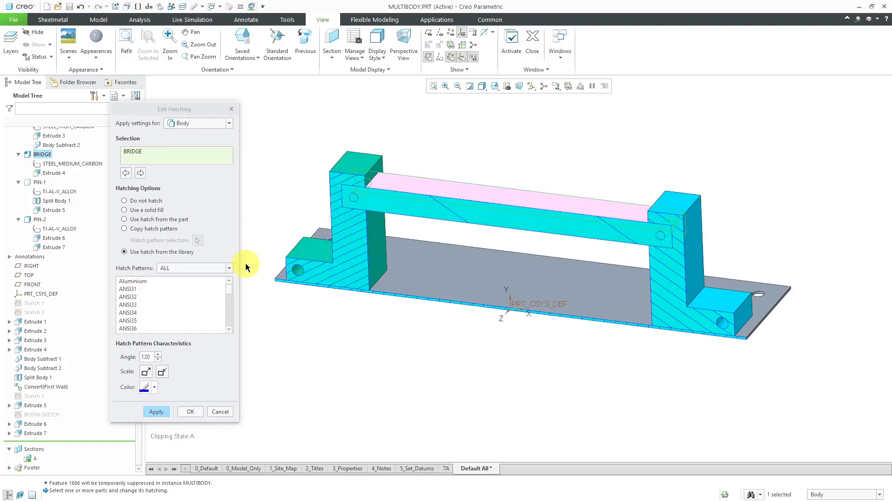
left_click(162, 372)
left_click(162, 371)
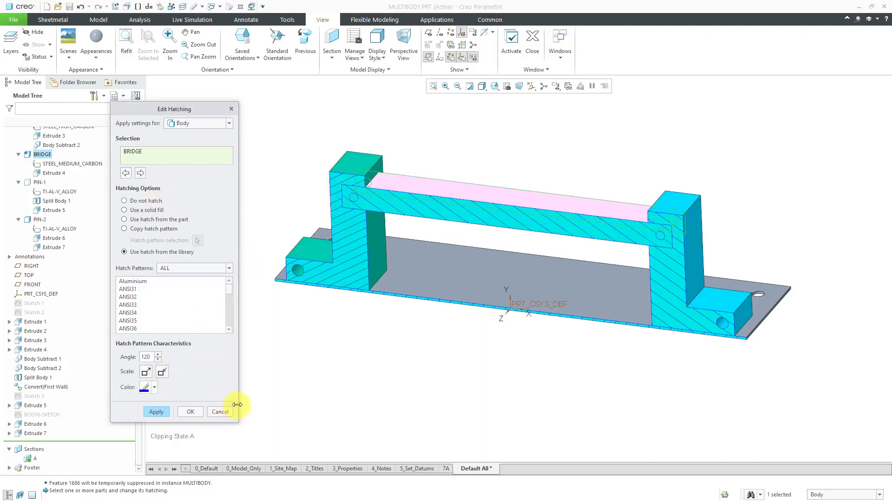
left_click(196, 412)
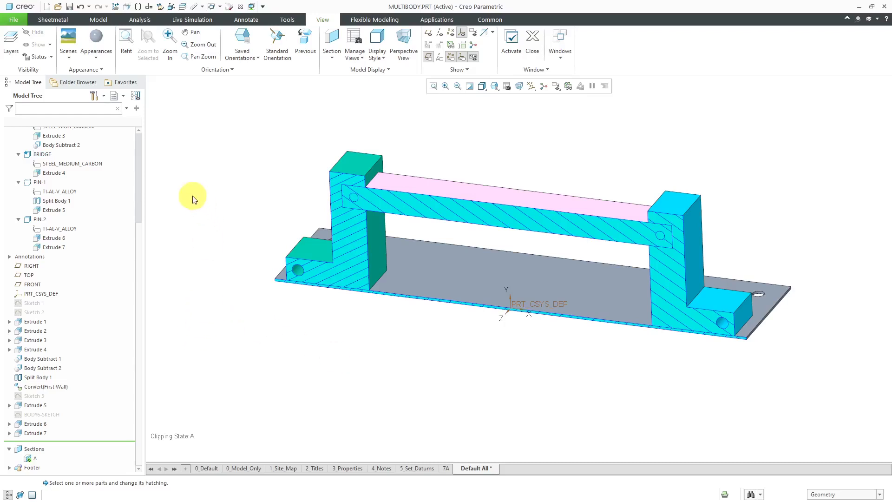
- Create a new drawing of multibody.prt without default template, empty with format
left_click(47, 7)
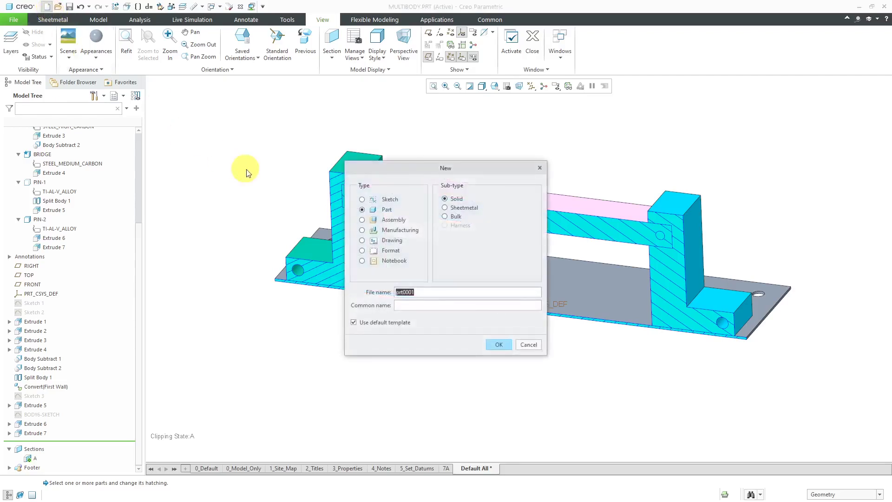
left_click(392, 240)
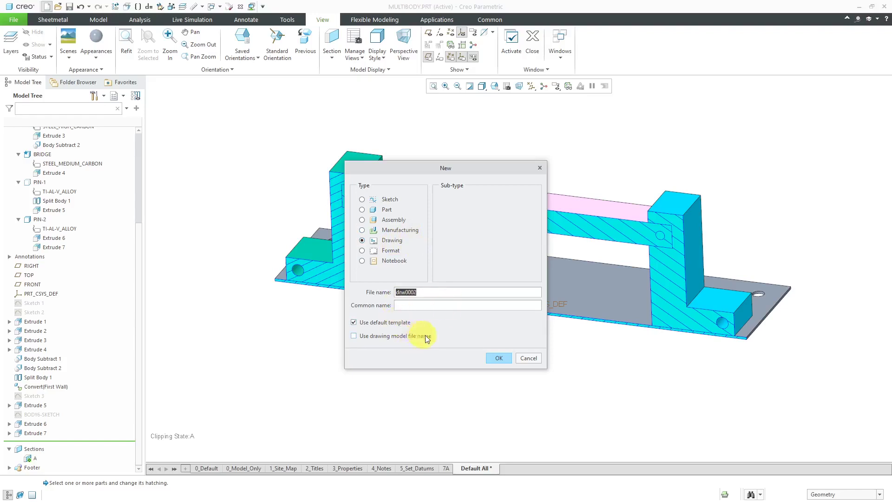
left_click(353, 322)
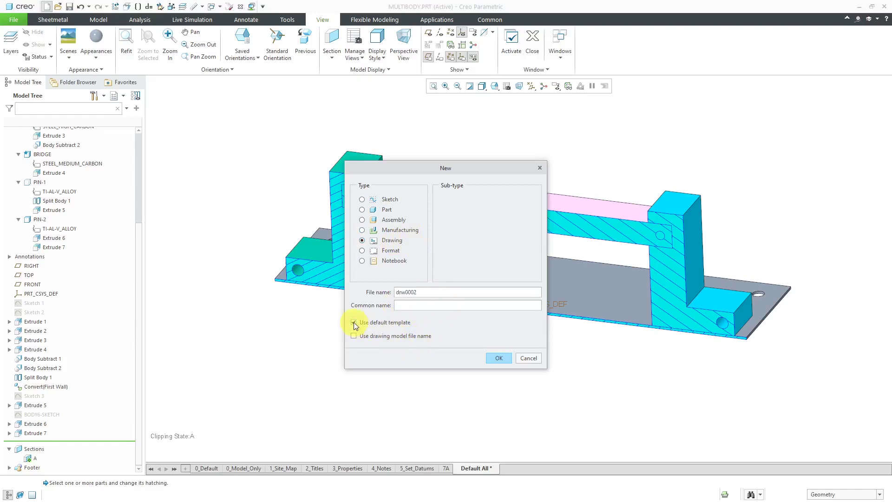
left_click(499, 359)
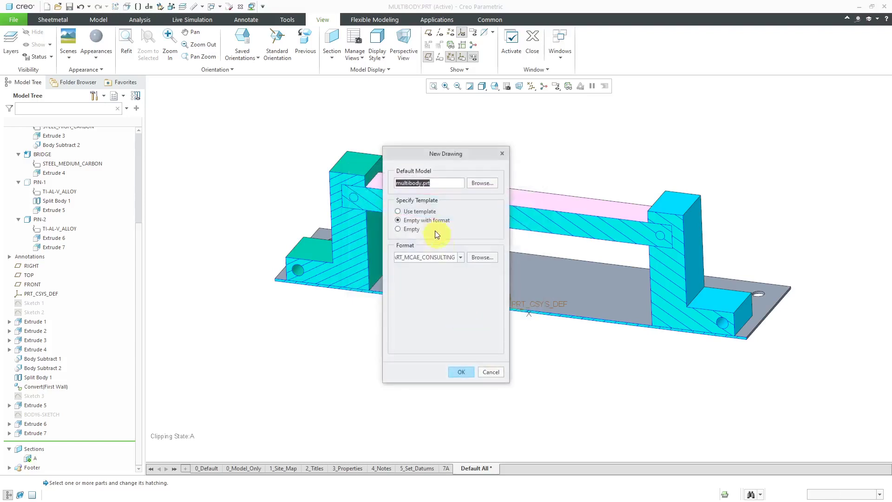
left_click(460, 373)
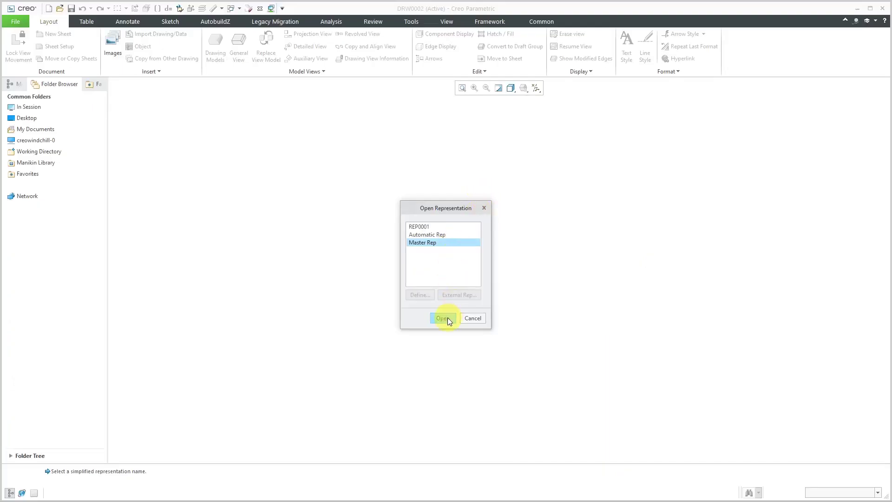
- Open the master representation on format sheet 1, leaving title block parameters blank
left_click(445, 318)
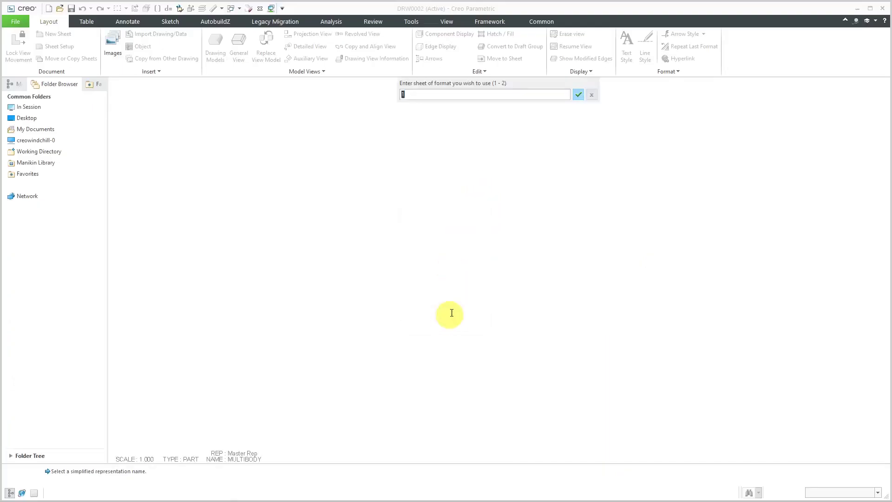
left_click(578, 96)
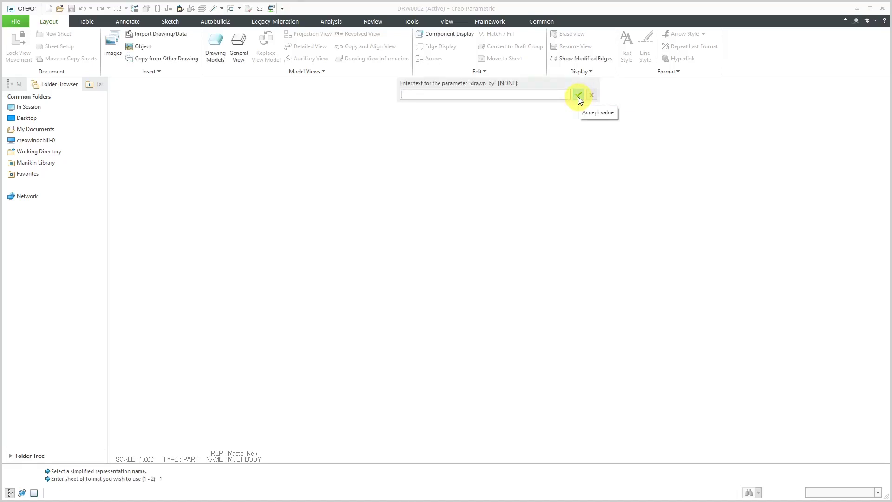
left_click(578, 96)
left_click(578, 96)
left_click(578, 95)
left_click(578, 96)
left_click(578, 95)
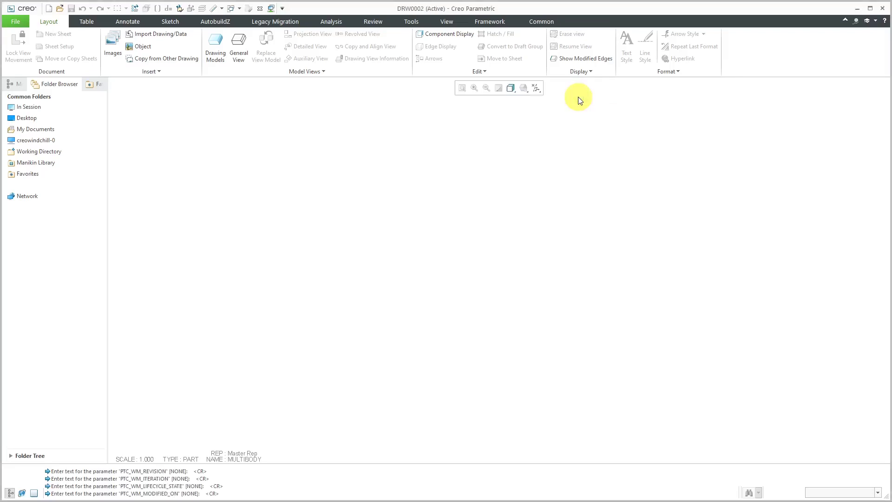
left_click(578, 96)
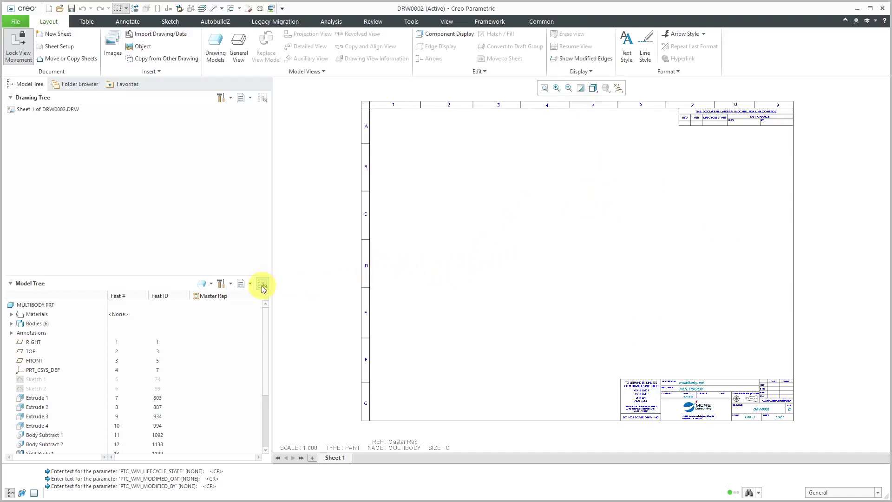
- Place a FRONT-oriented general view with no combined state in sheet zone D
left_click(262, 285)
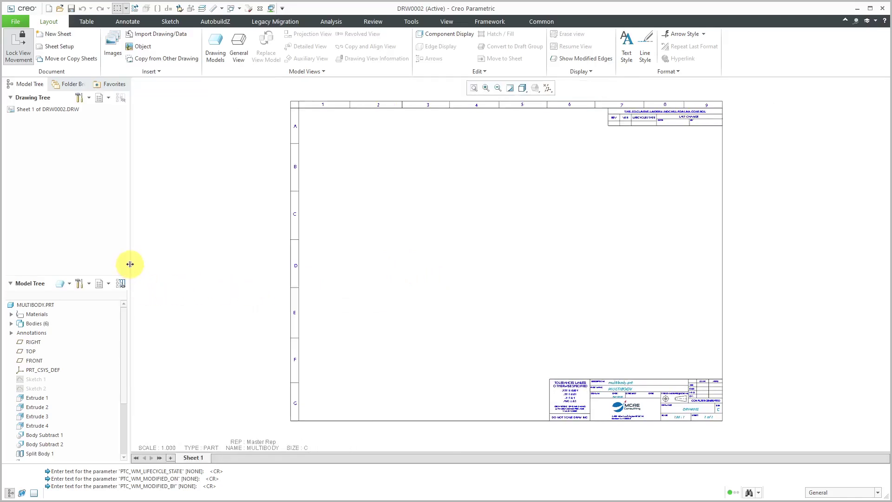
left_click_drag(130, 263, 144, 261)
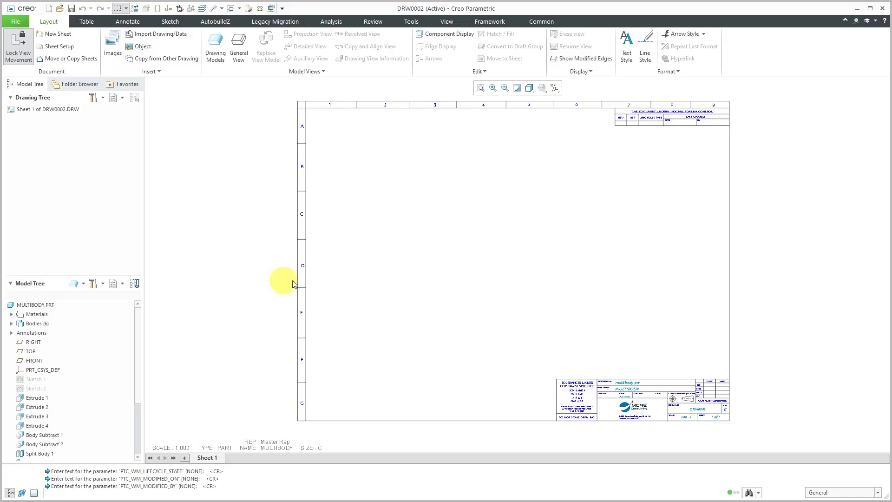
right_click(420, 228)
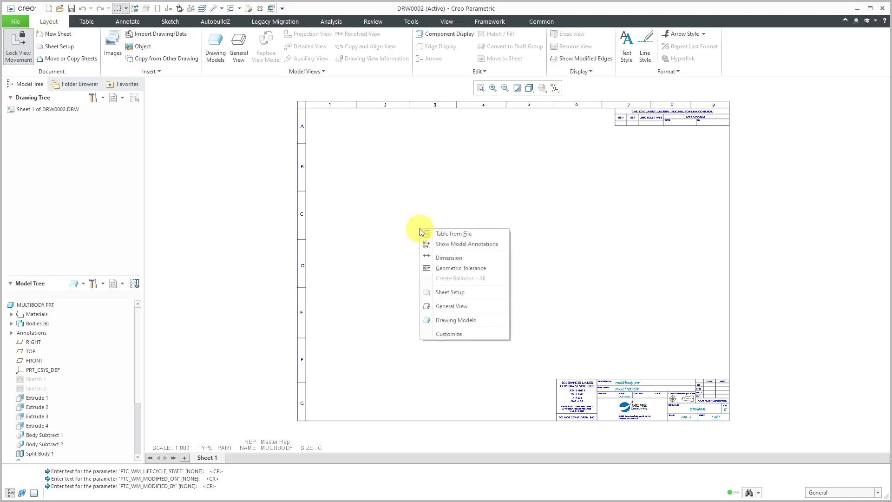
left_click(451, 308)
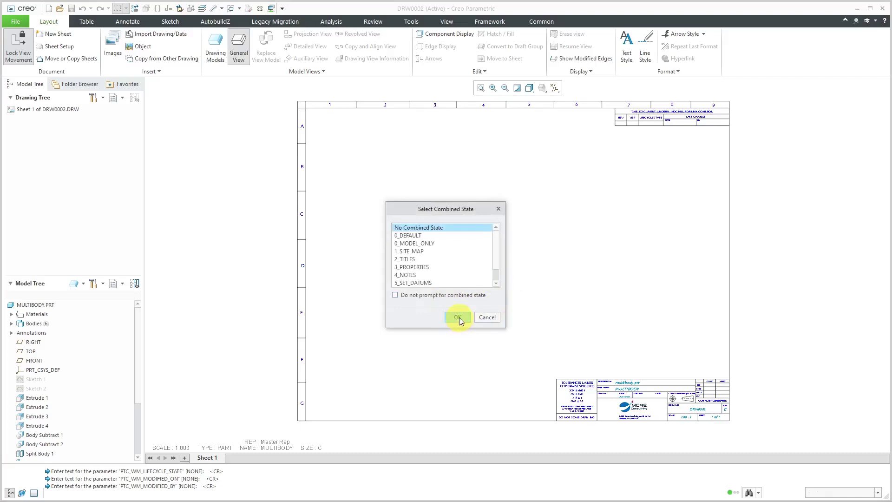
left_click(458, 318)
left_click(443, 254)
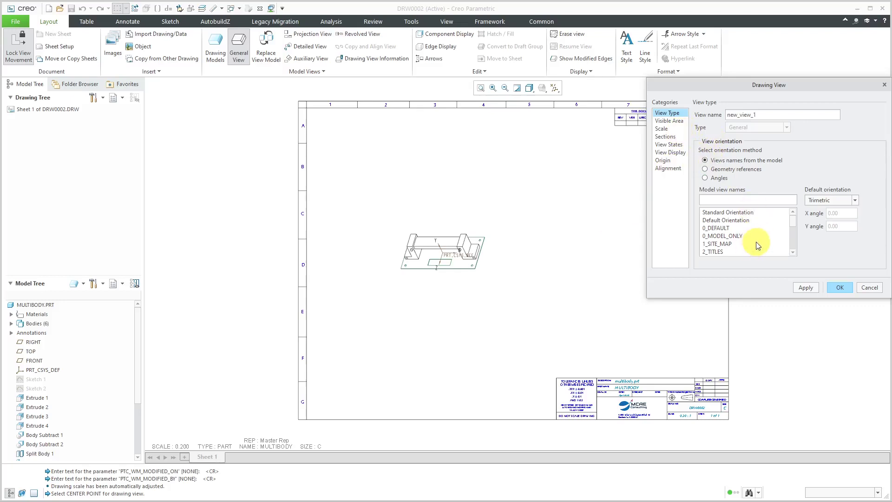
scroll(756, 243, "down", 3)
left_click(718, 244)
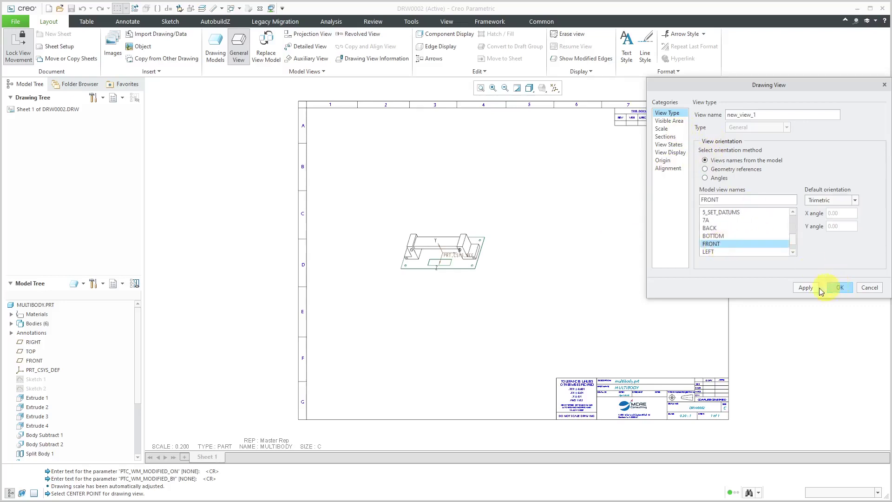
left_click(806, 287)
- Set the general view to a custom scale of 0.500
scroll(418, 219, "down", 2)
scroll(440, 237, "up", 2)
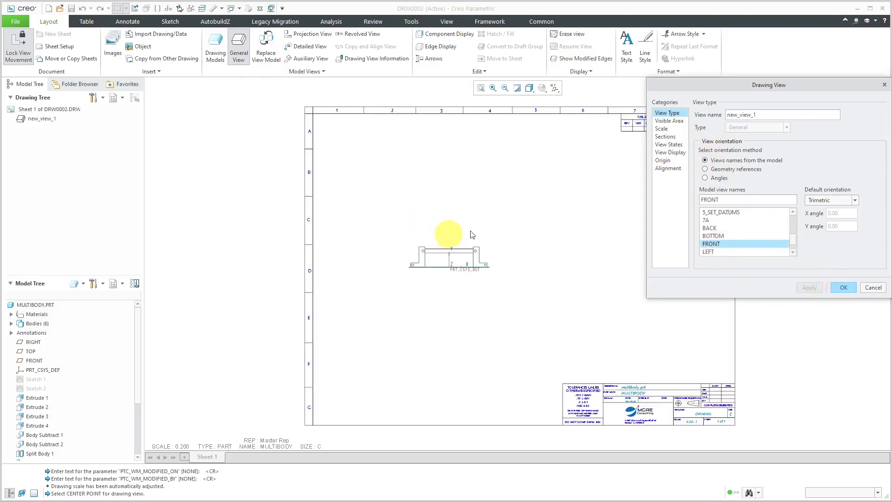
left_click(667, 130)
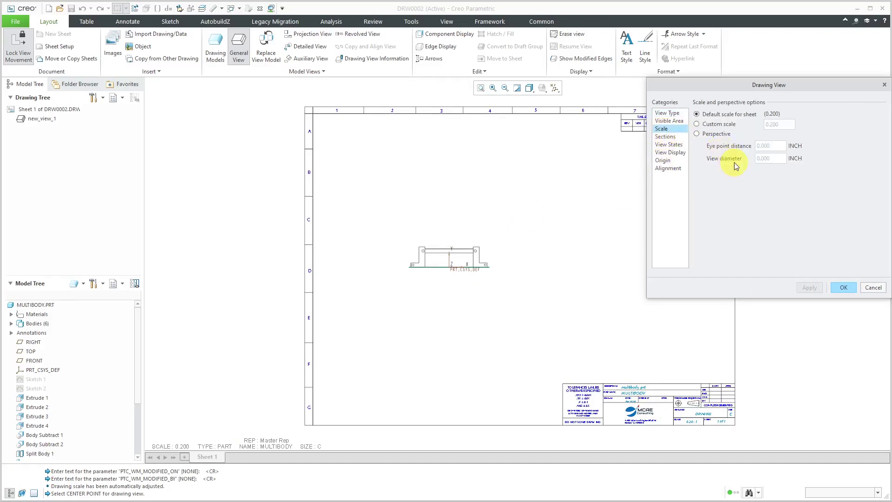
left_click(698, 126)
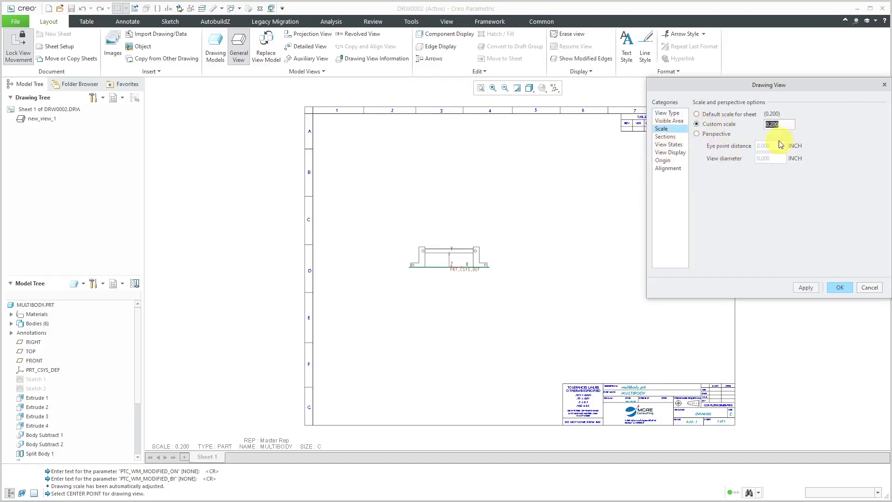
type("0.5")
key("Return")
left_click(806, 289)
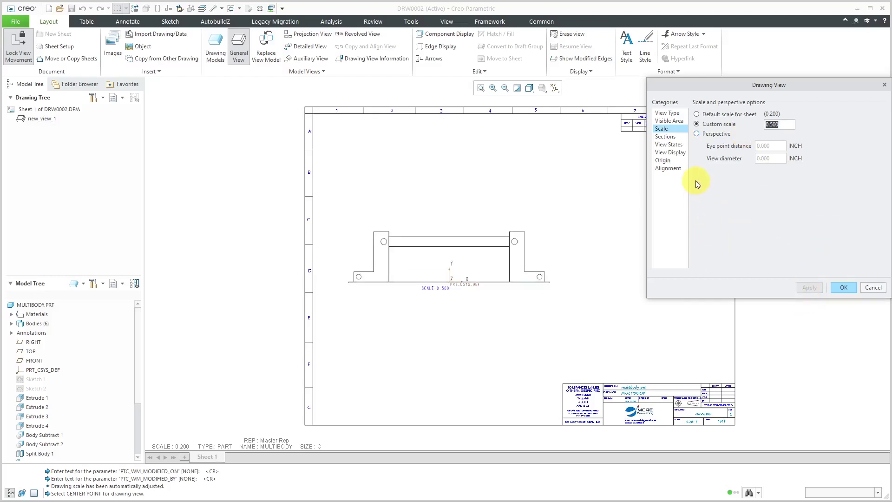
- Make the view a full 2D cross-section using section A
left_click(669, 138)
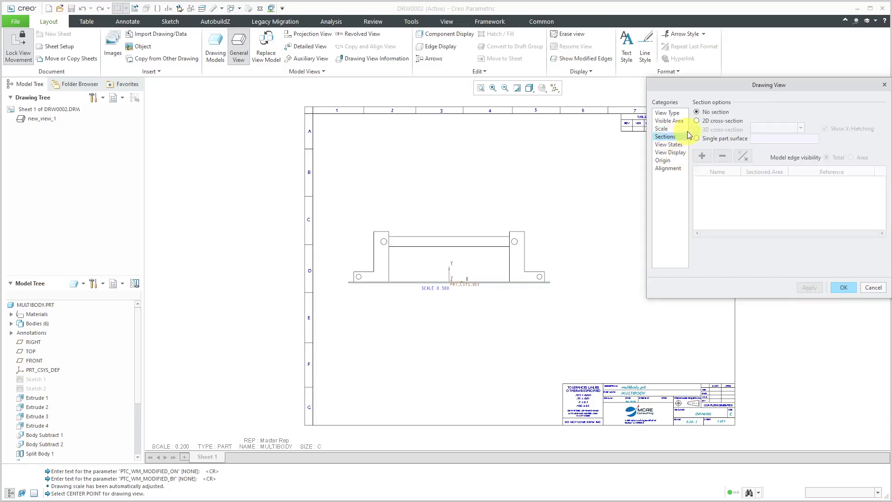
left_click(696, 121)
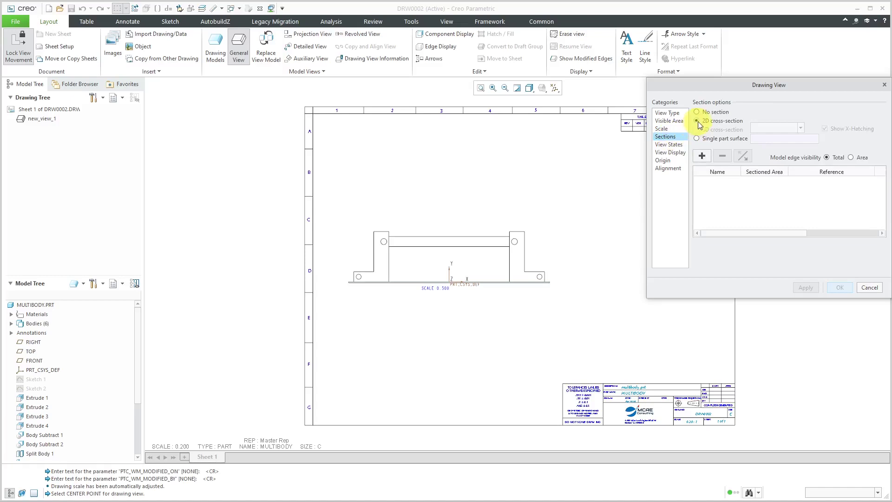
left_click(701, 157)
left_click(710, 181)
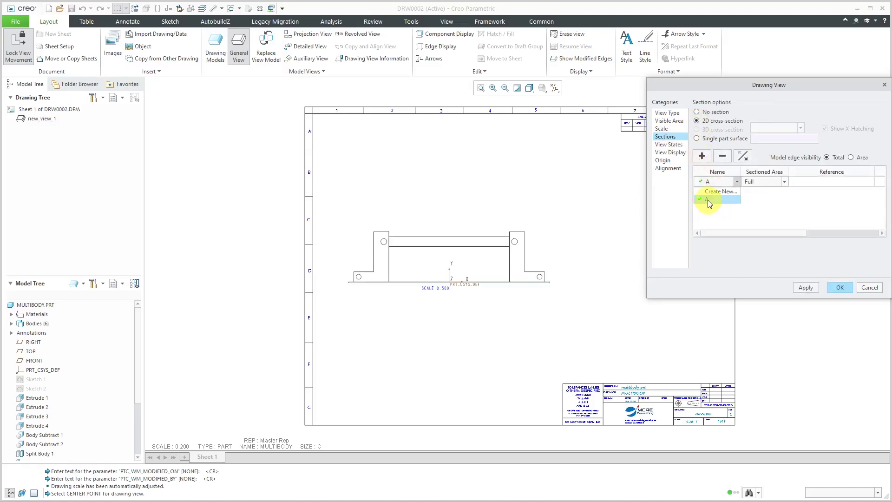
left_click(709, 200)
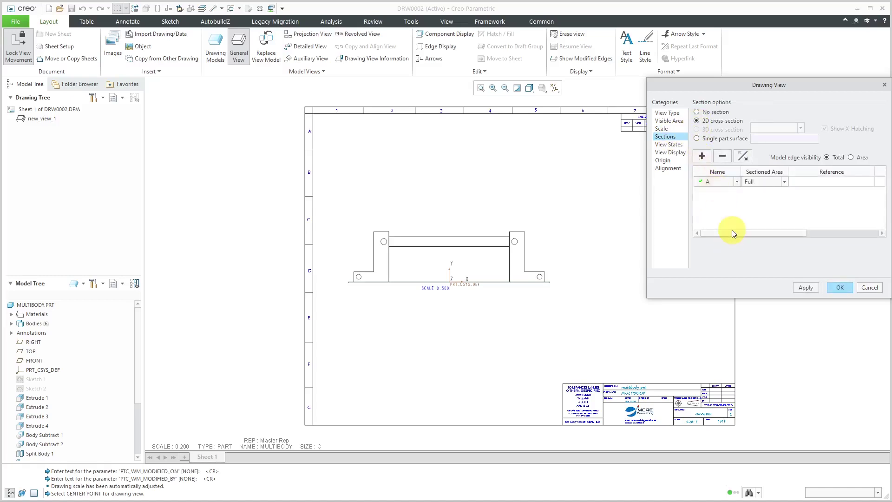
left_click(838, 287)
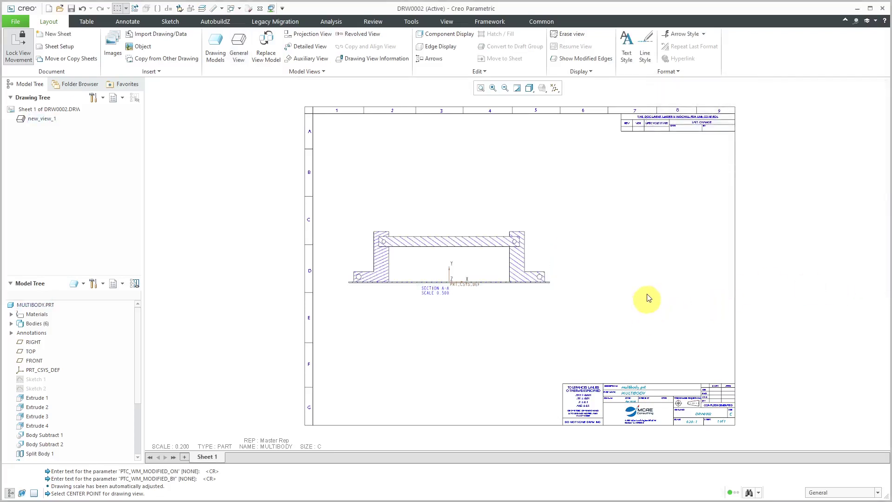
- Turn off coordinate system display on the drawing
left_click(555, 88)
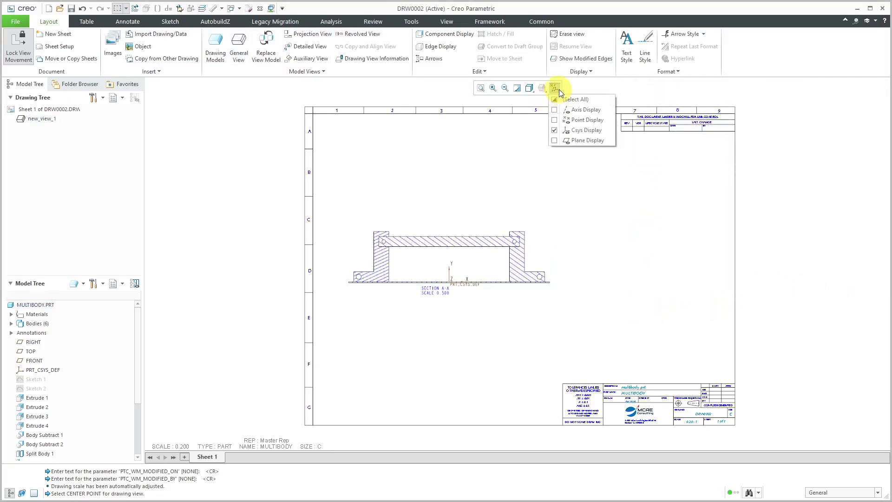
left_click(581, 131)
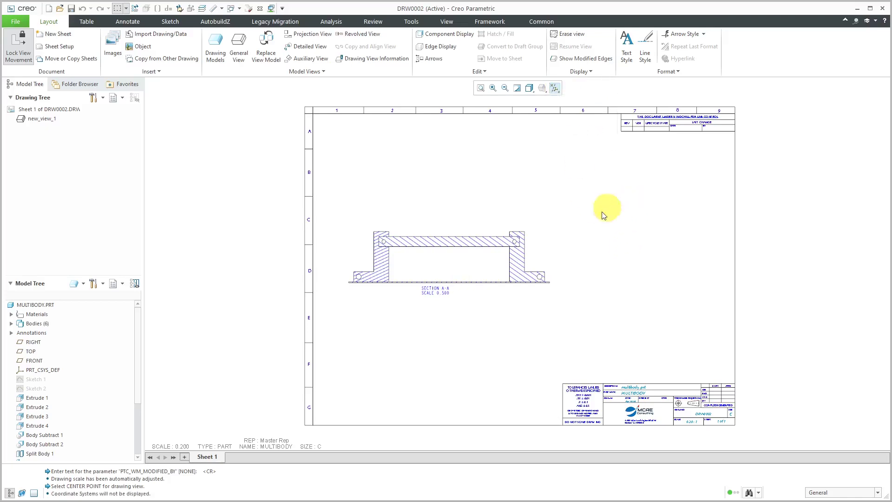
scroll(389, 258, "down", 2)
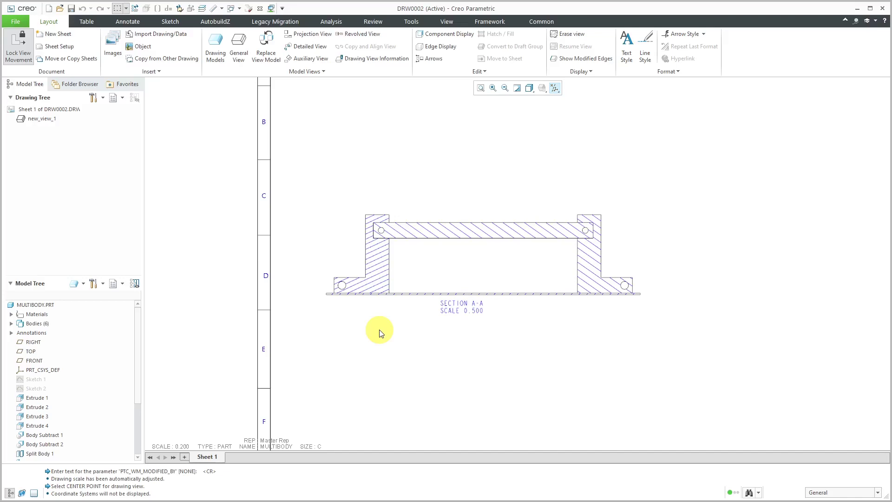
- Expand Bodies (6) in the Model Tree to show BASE through PIN-2
left_click(480, 71)
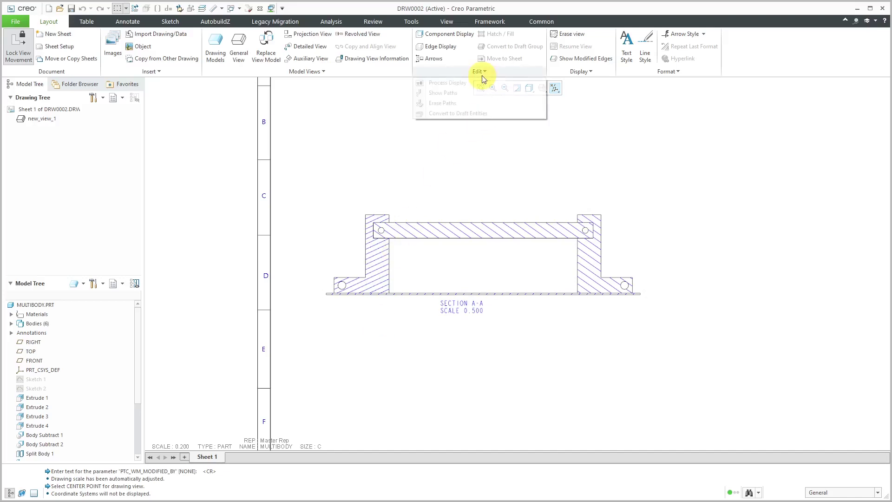
left_click(522, 167)
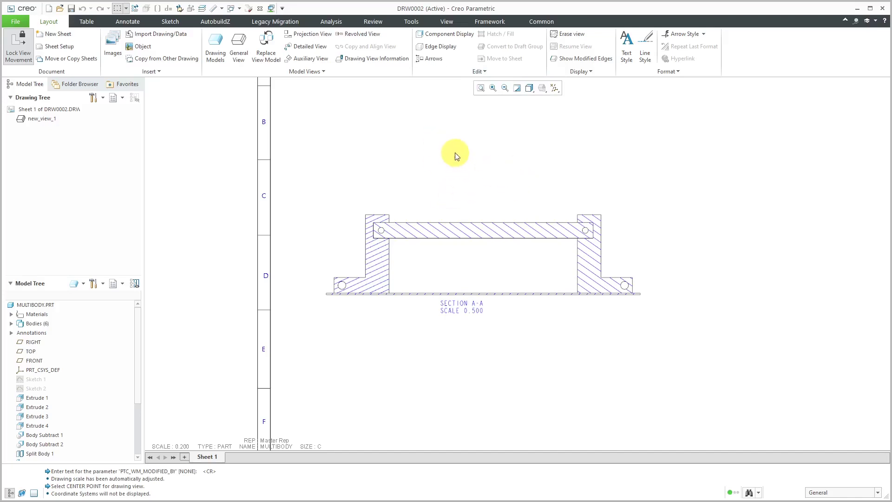
left_click(12, 323)
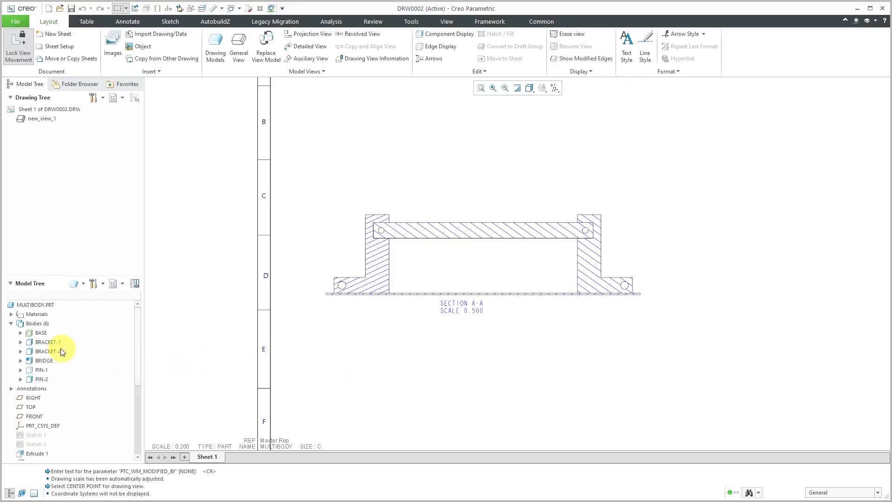
left_click(49, 342)
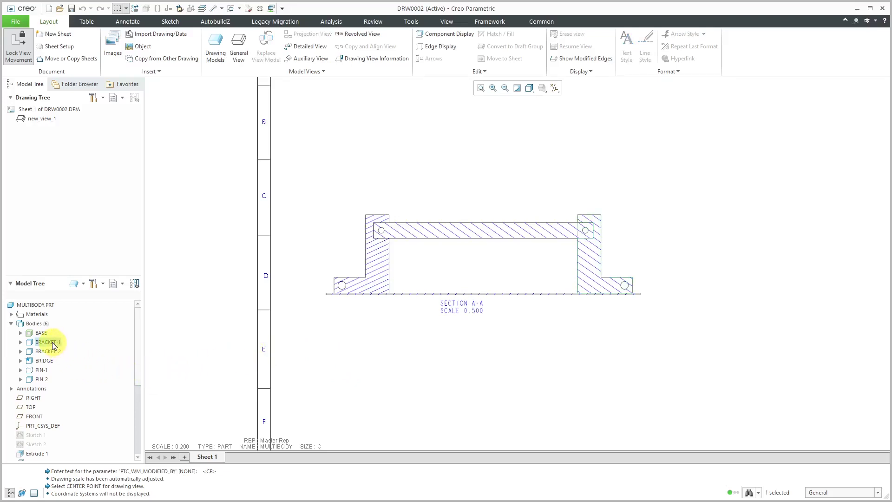
right_click(52, 345)
left_click(90, 347)
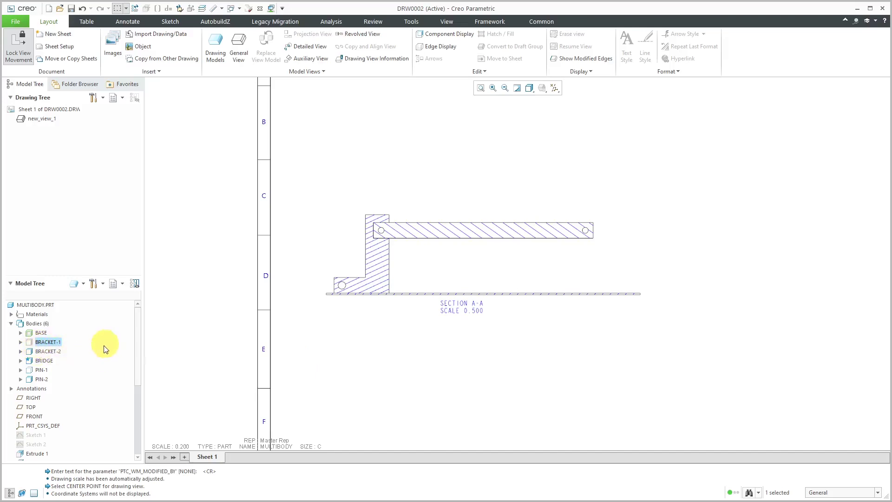
right_click(55, 345)
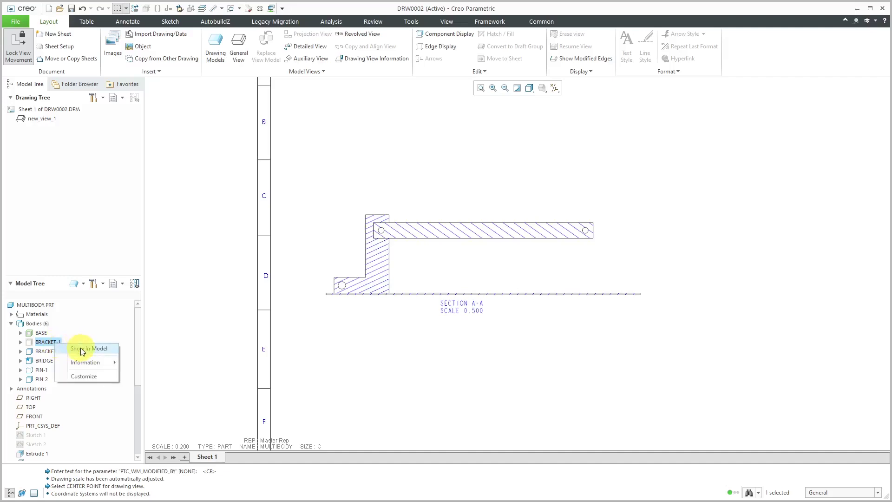
left_click(82, 349)
left_click(297, 380)
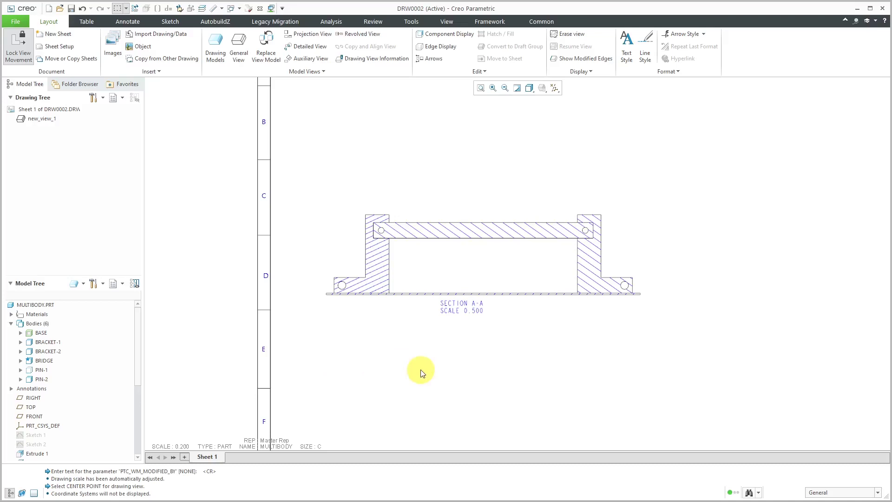
- Open Table > Quick Tables and scroll to the body description down template
scroll(363, 349, "up", 2)
scroll(363, 349, "up", 1)
scroll(599, 325, "down", 1)
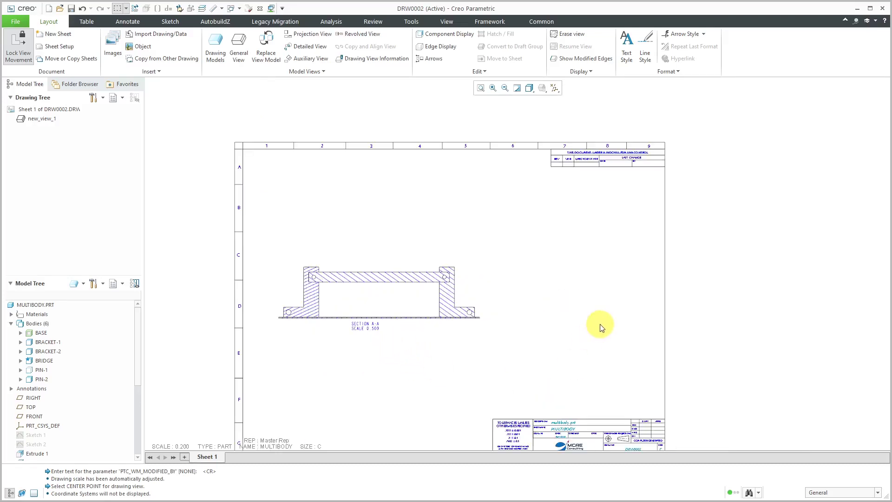
left_click(85, 22)
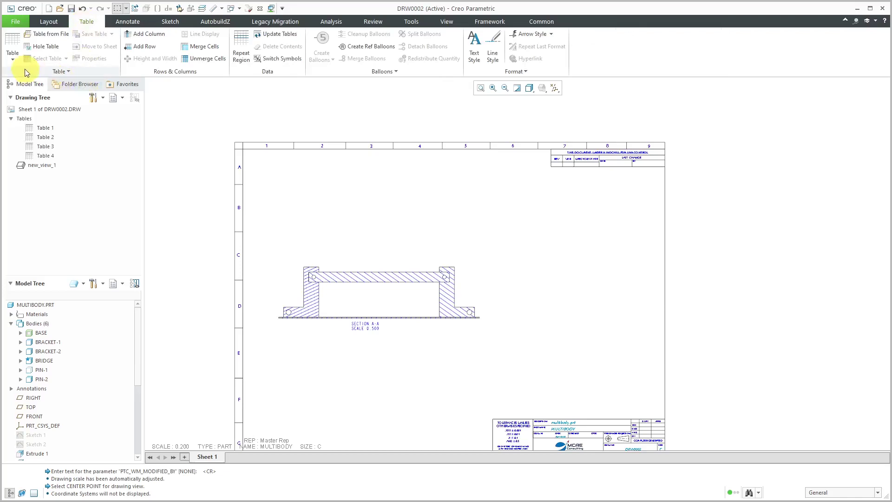
left_click(15, 59)
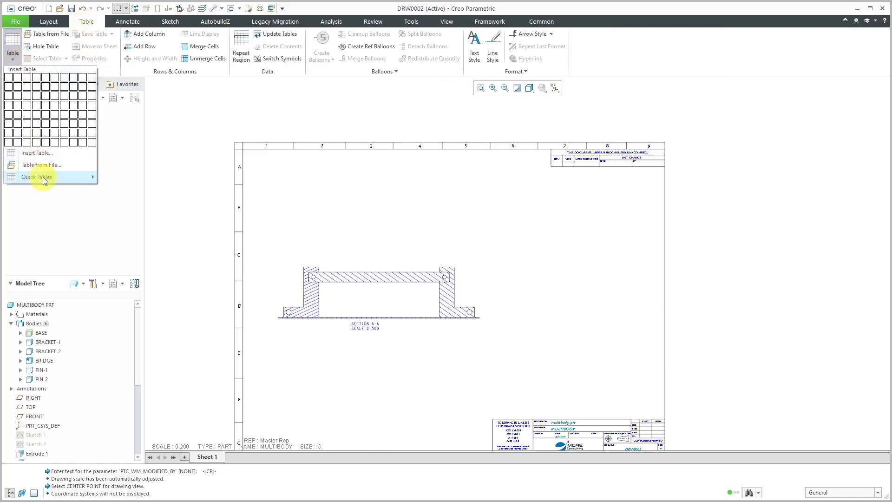
mouse_move(43, 177)
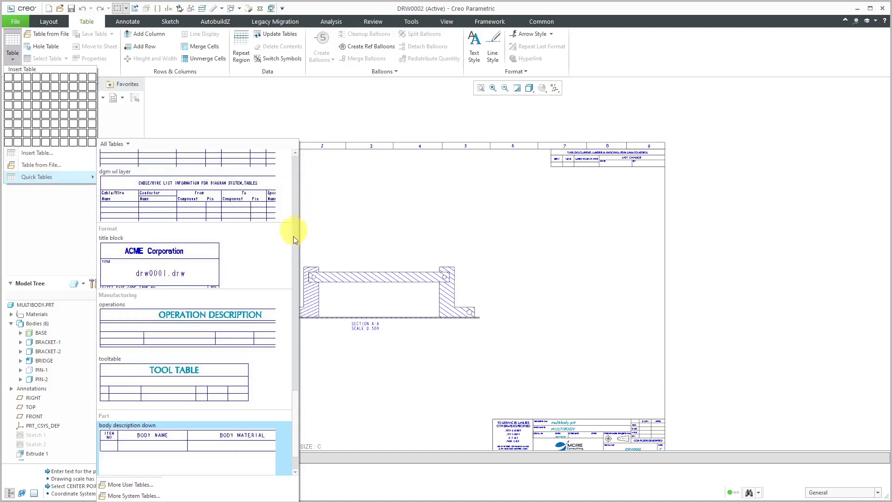
left_click_drag(296, 399, 294, 170)
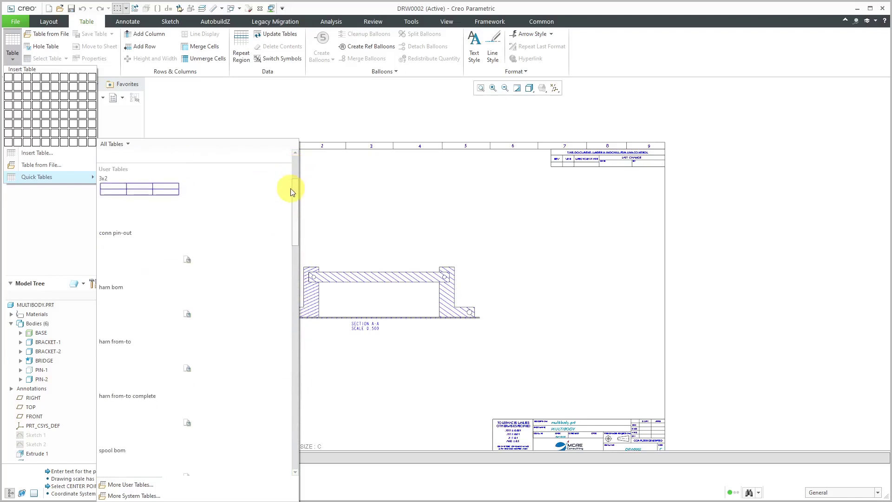
left_click_drag(291, 188, 283, 409)
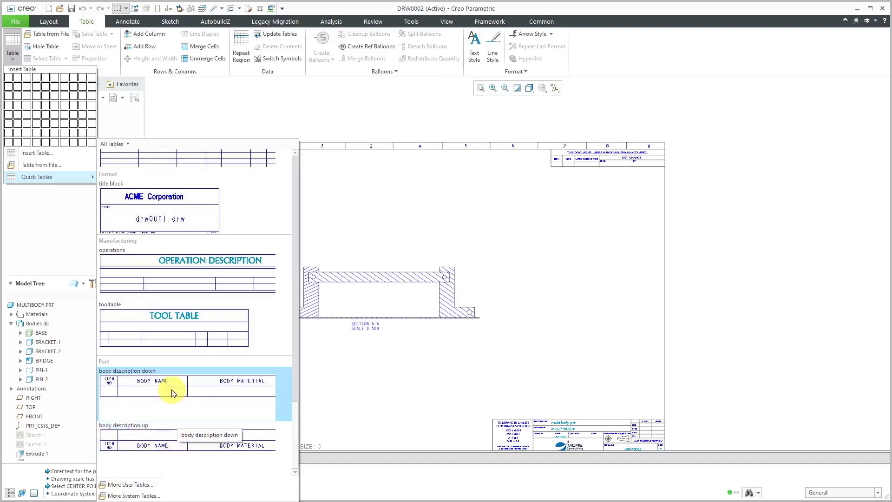
- Insert the body description down quick table and position it in zone B
left_click(237, 399)
left_click(237, 400)
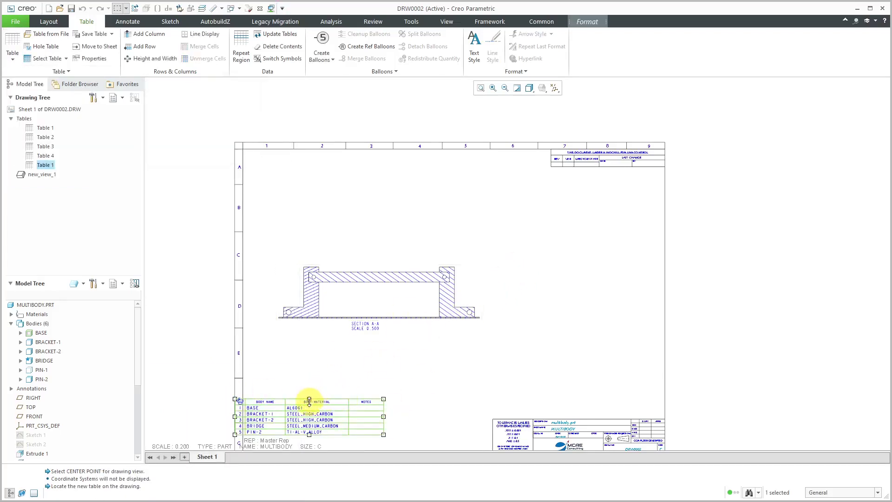
left_click_drag(384, 398, 631, 200)
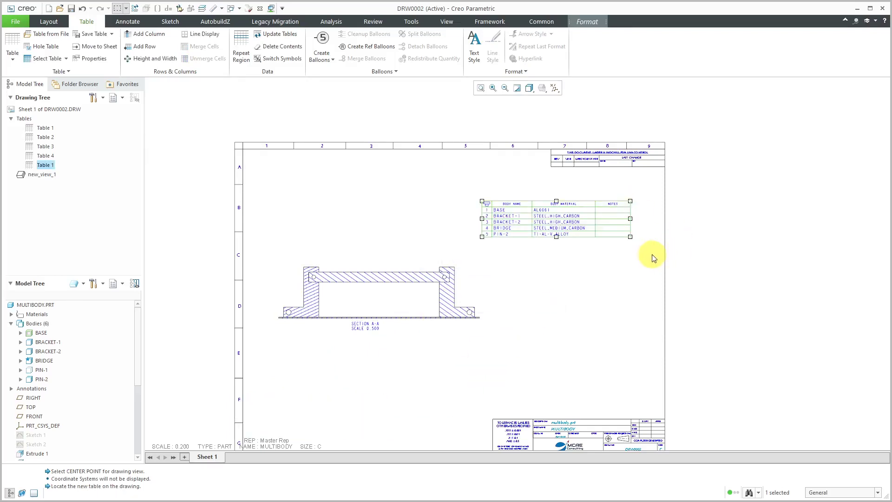
left_click(570, 204)
scroll(571, 207, "down", 3)
scroll(572, 220, "down", 2)
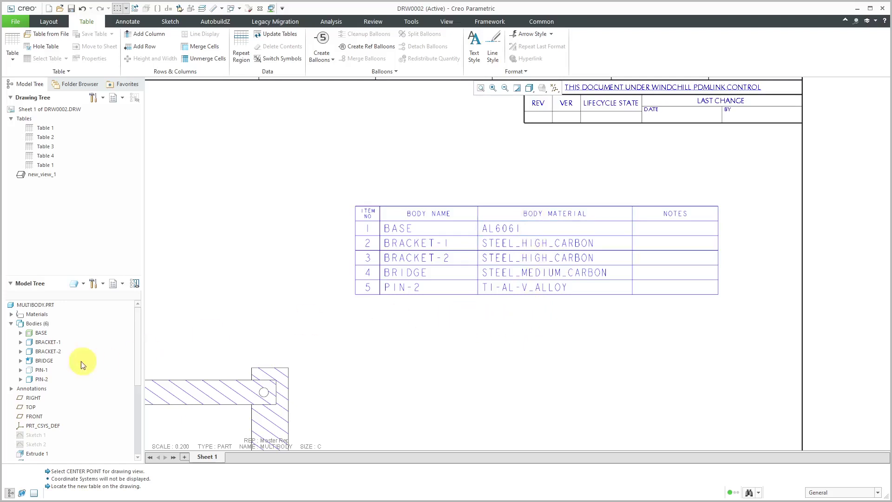
left_click(41, 371)
right_click(42, 371)
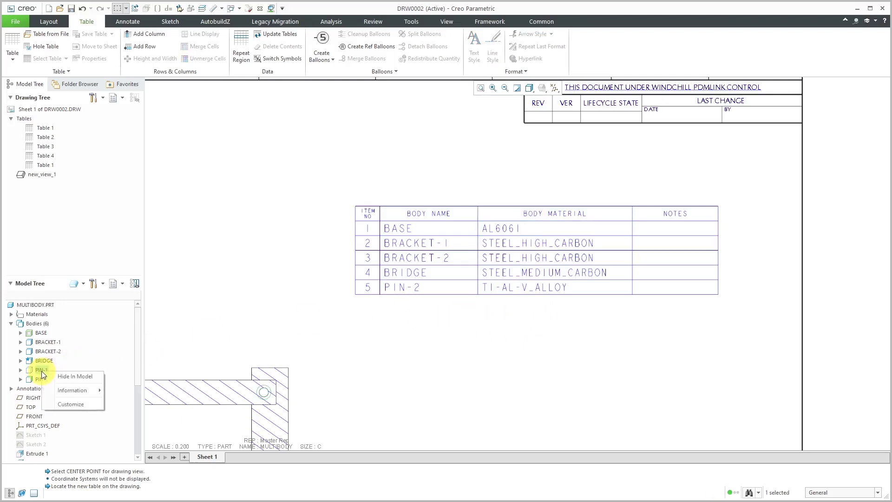
key("Escape")
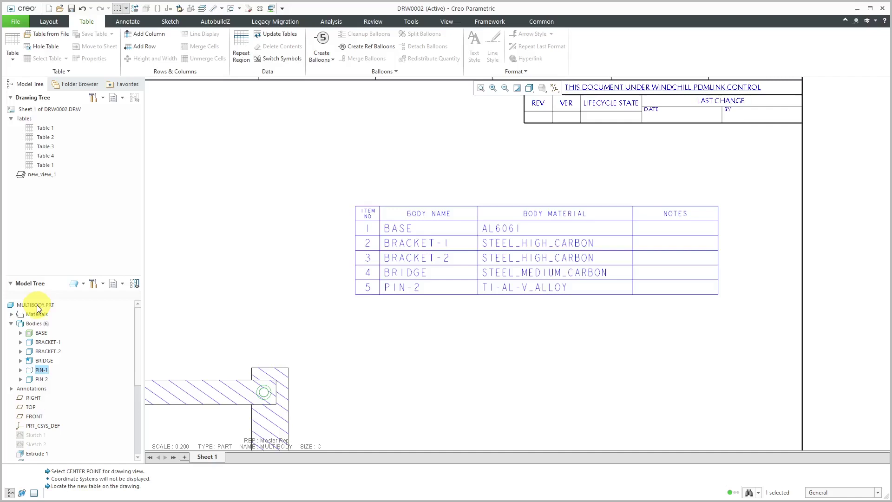
left_click(37, 307)
right_click(38, 309)
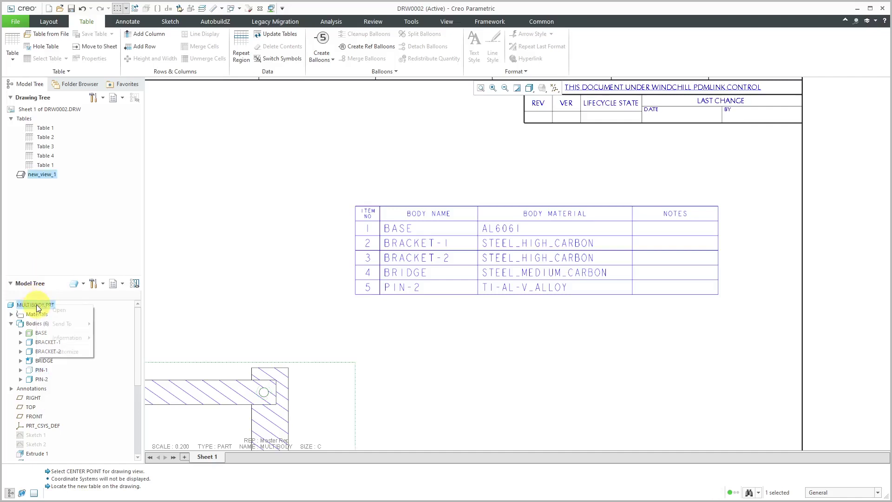
left_click(57, 310)
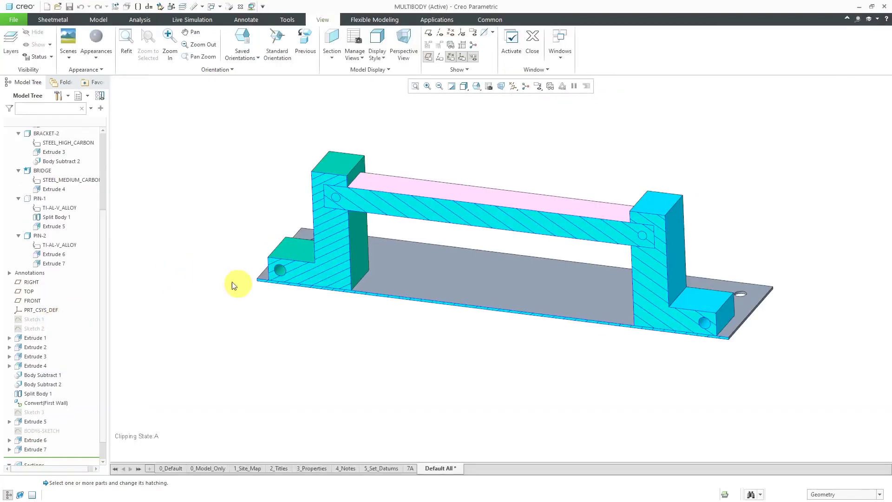
left_click(41, 199)
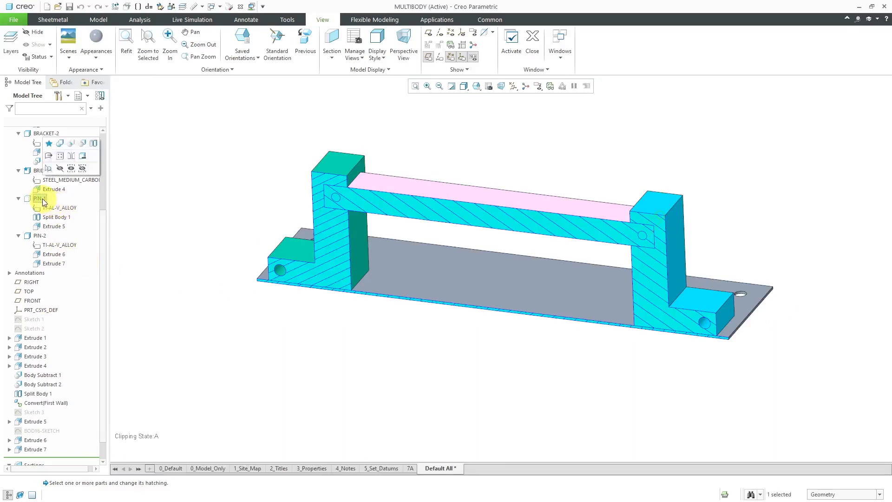
right_click(41, 200)
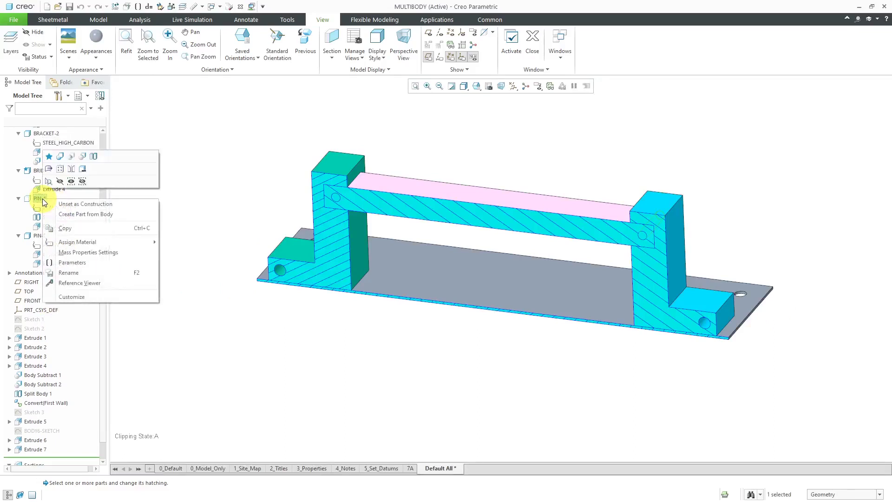
left_click(73, 203)
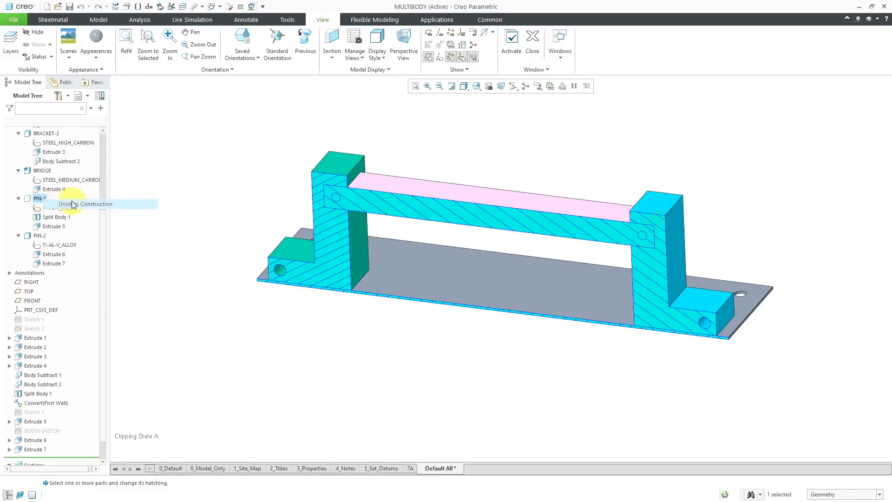
left_click(201, 302)
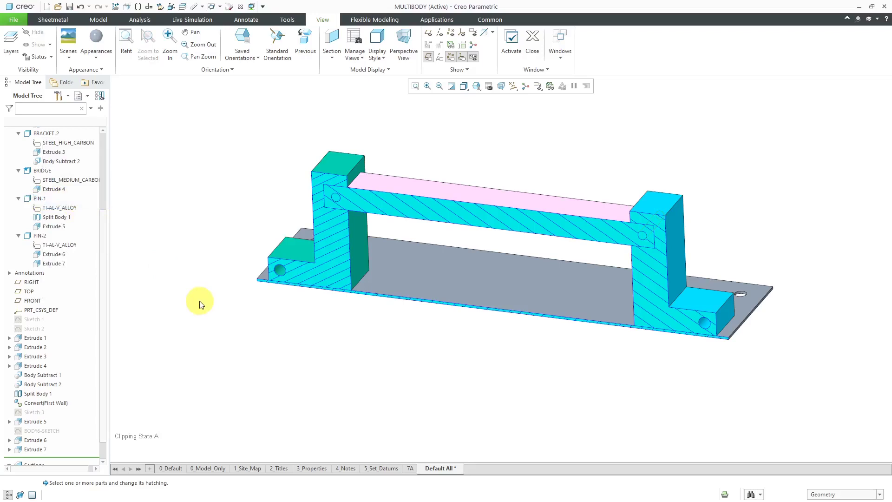
left_click(218, 7)
left_click(236, 29)
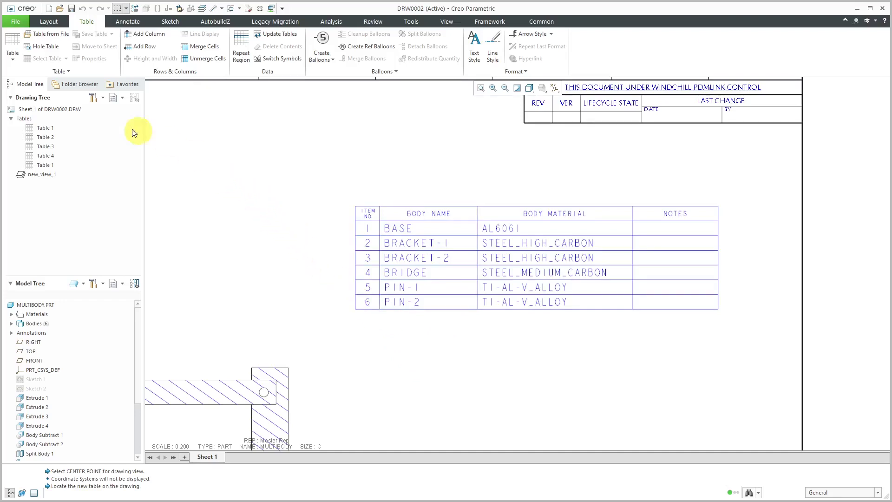
- Place a 4-column, 2-row table below the body list headed INDEX, BODY NAME, MATERIAL, MASS
left_click(14, 60)
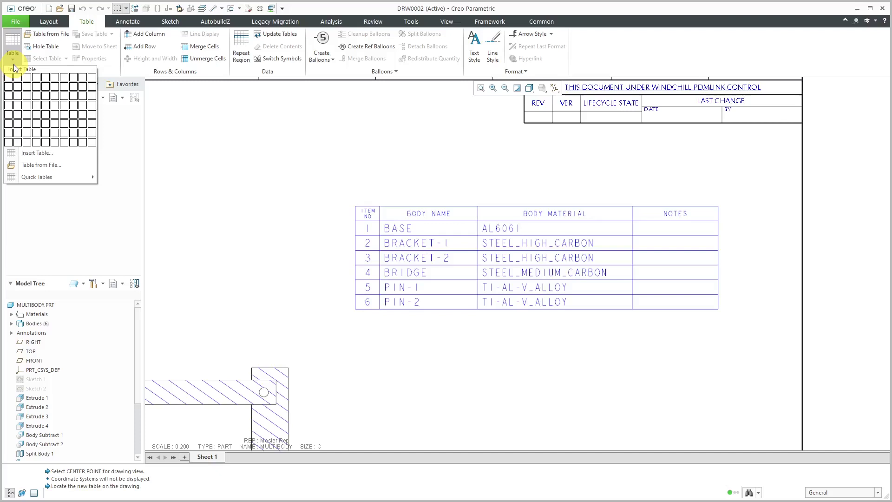
left_click(36, 90)
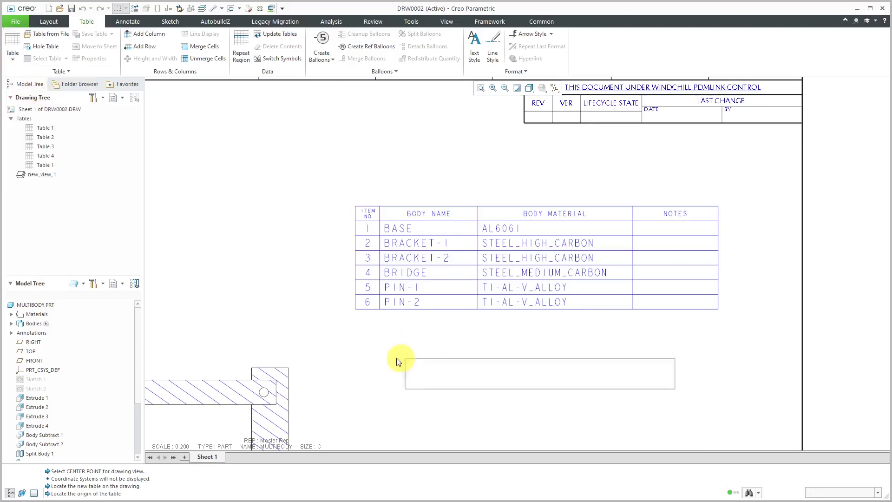
left_click(355, 345)
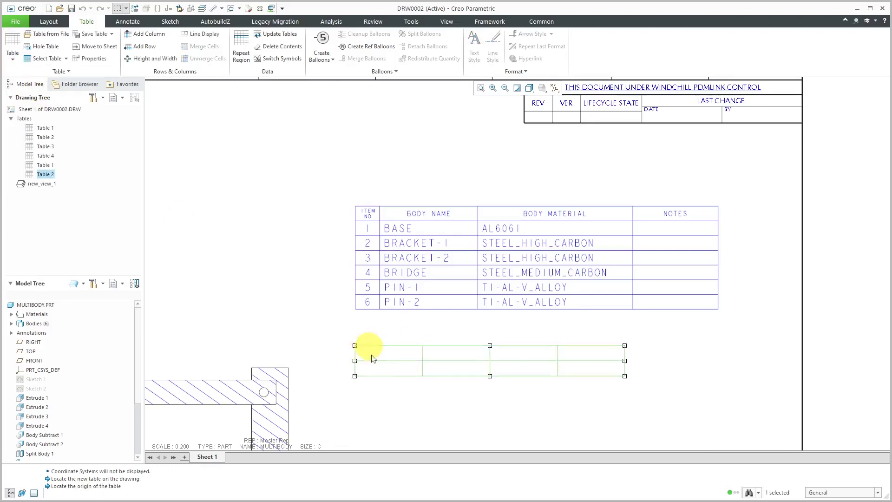
left_click(478, 397)
scroll(449, 308, "down", 1)
scroll(472, 392, "up", 3)
scroll(472, 390, "down", 1)
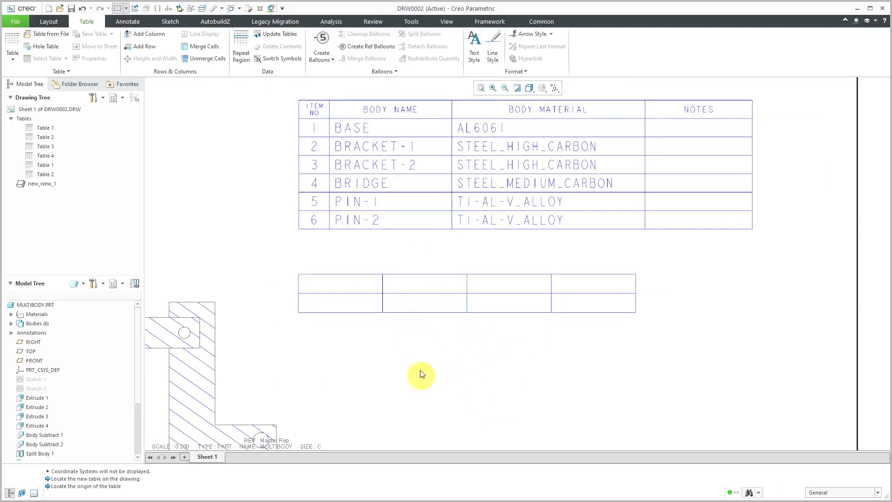
left_click(364, 318)
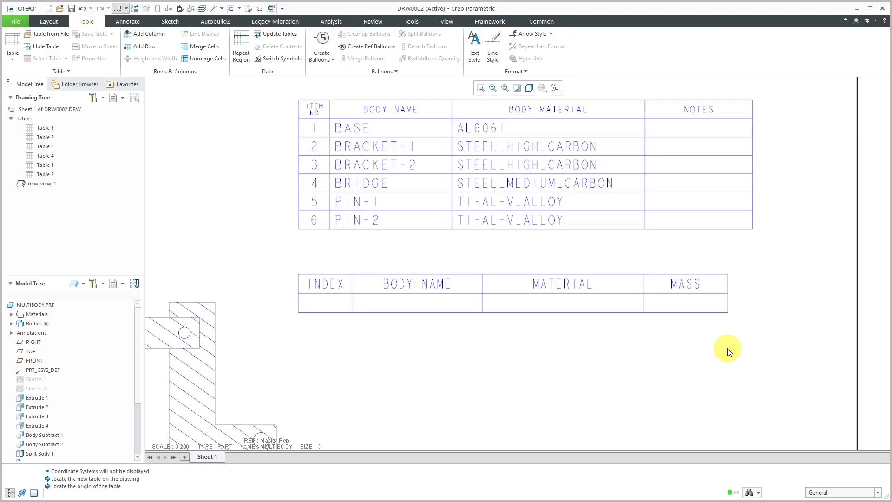
- Make the empty data row, from the INDEX cell to the MASS cell, a simple repeat region
left_click(246, 55)
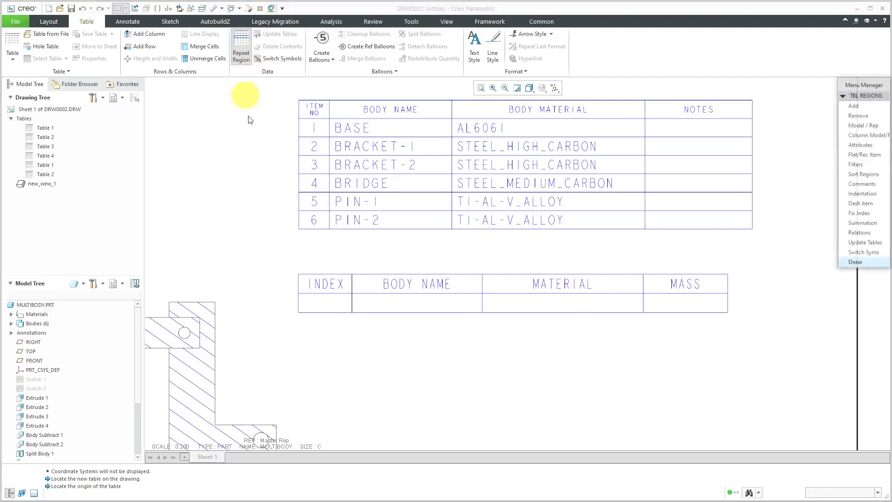
left_click(865, 110)
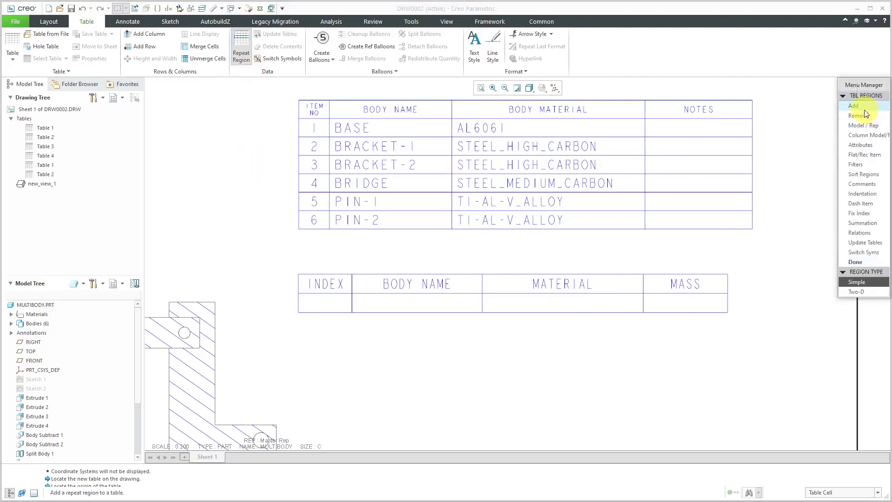
left_click(316, 304)
left_click(701, 304)
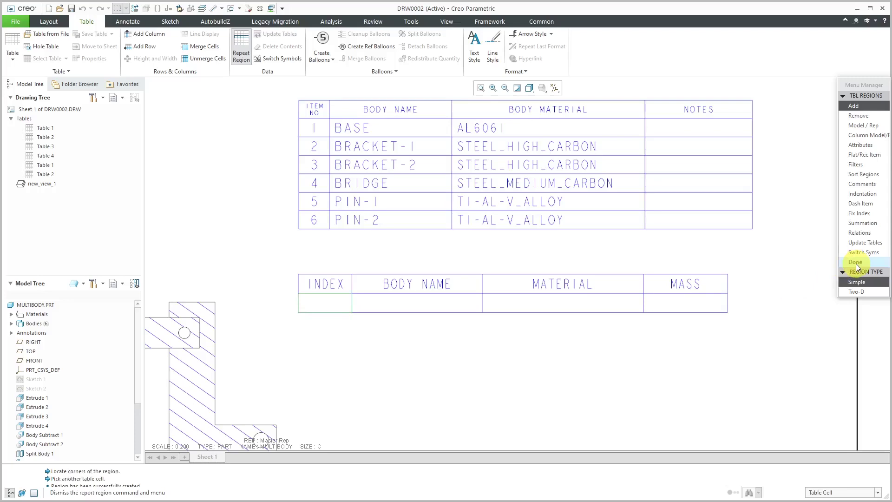
left_click(856, 263)
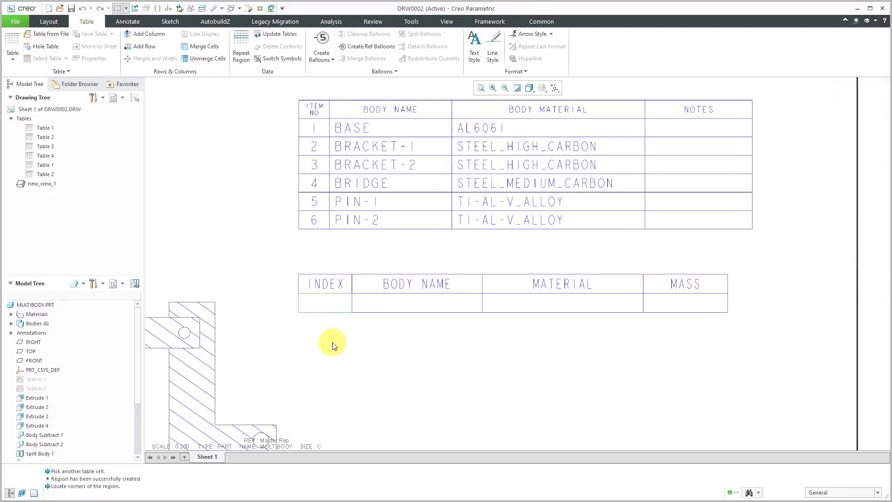
- Fill the INDEX and BODY NAME cells with the rpt.index and mdl.body.name report symbols
double_click(328, 309)
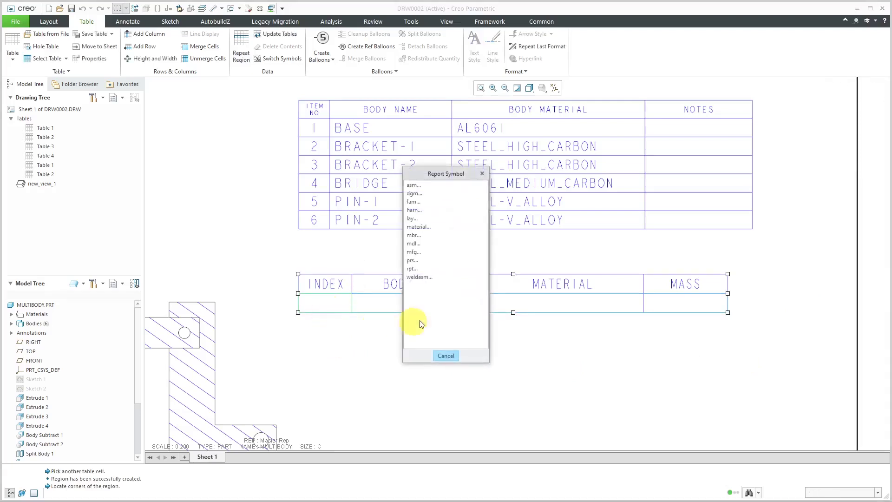
left_click(412, 269)
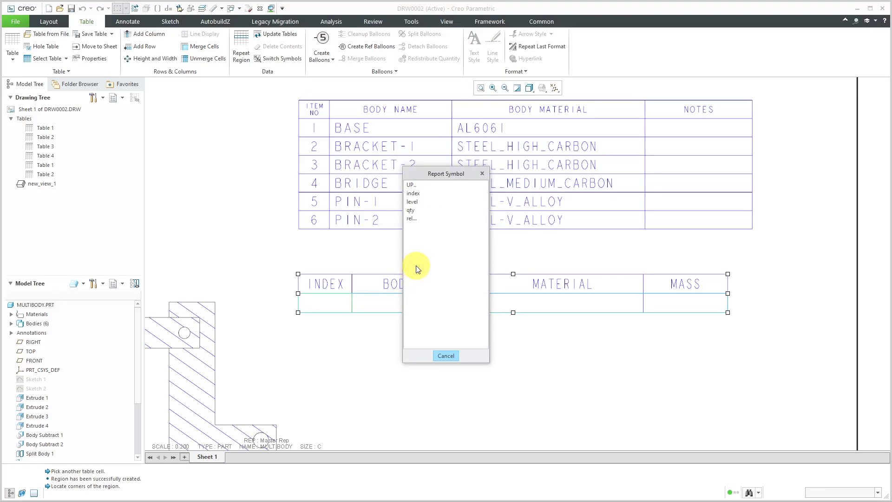
left_click(413, 193)
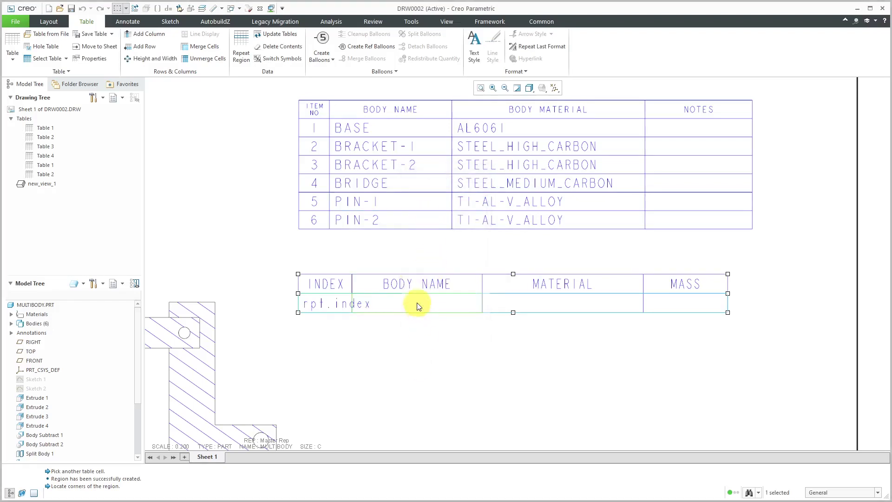
left_click(417, 305)
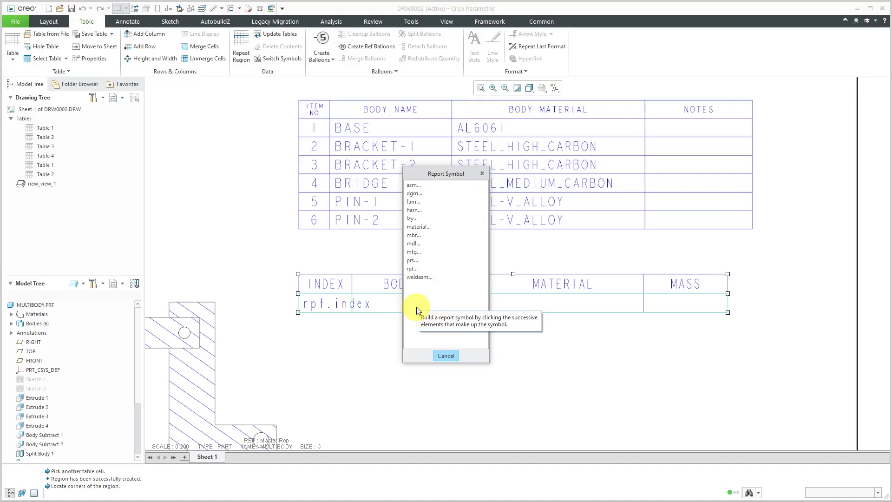
left_click(413, 243)
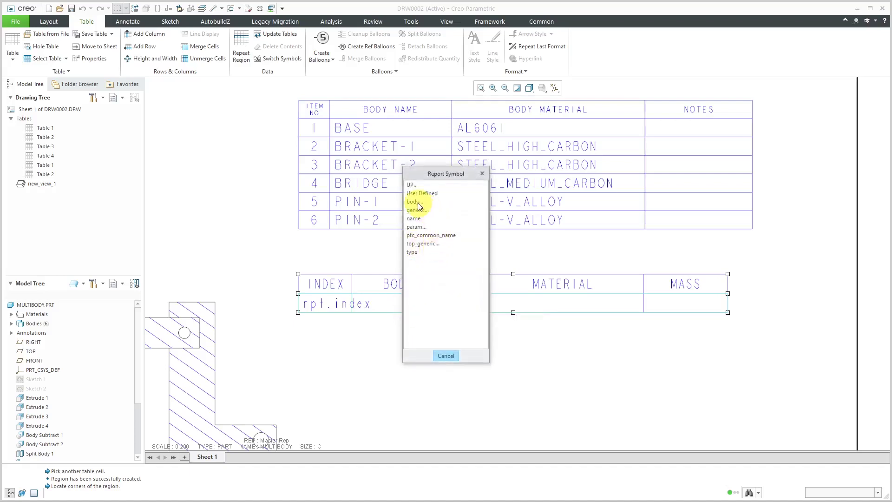
left_click(417, 202)
left_click(418, 202)
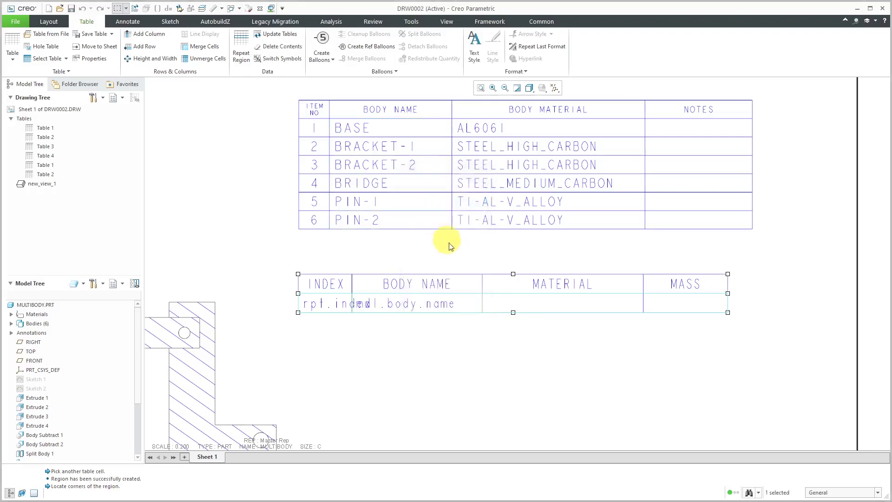
- Put the mdl.body.ptc_material PTC_REPORTED_MATERIAL report symbol in the MATERIAL cell
left_click(538, 306)
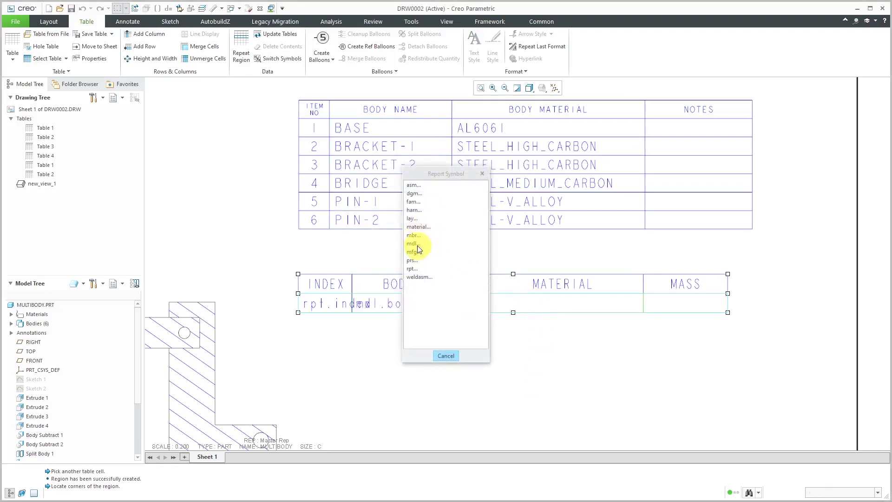
left_click(413, 244)
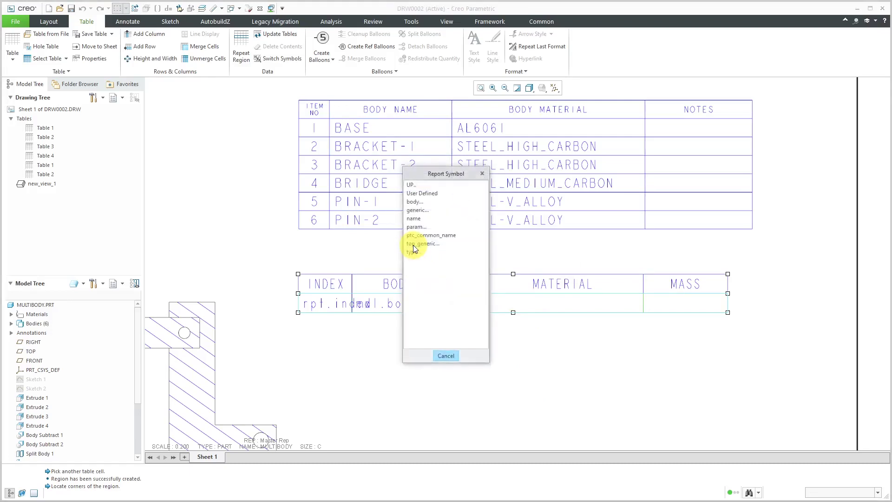
left_click(417, 202)
left_click(428, 219)
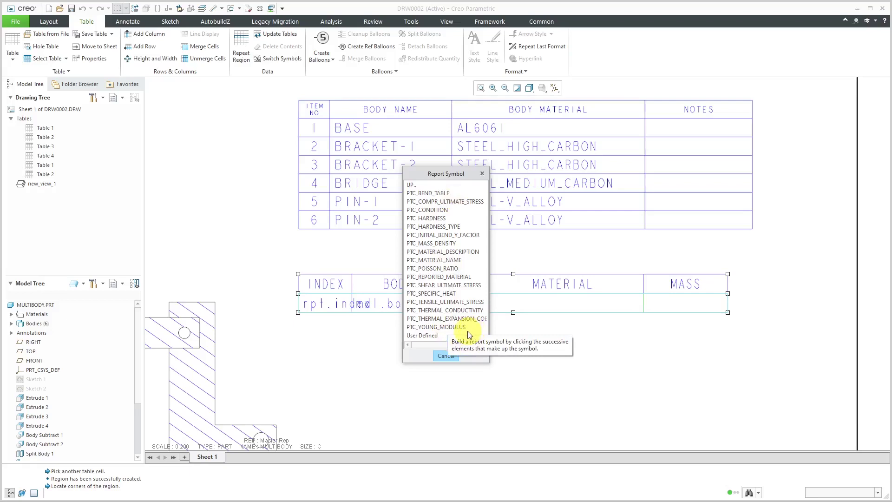
left_click(454, 277)
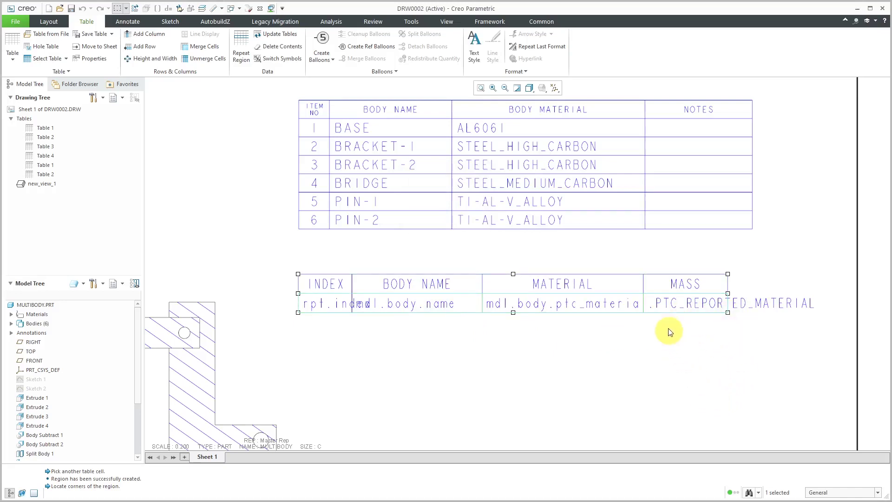
- Set the MASS cell to the user-defined body parameter PRO_MP_MASS
double_click(662, 313)
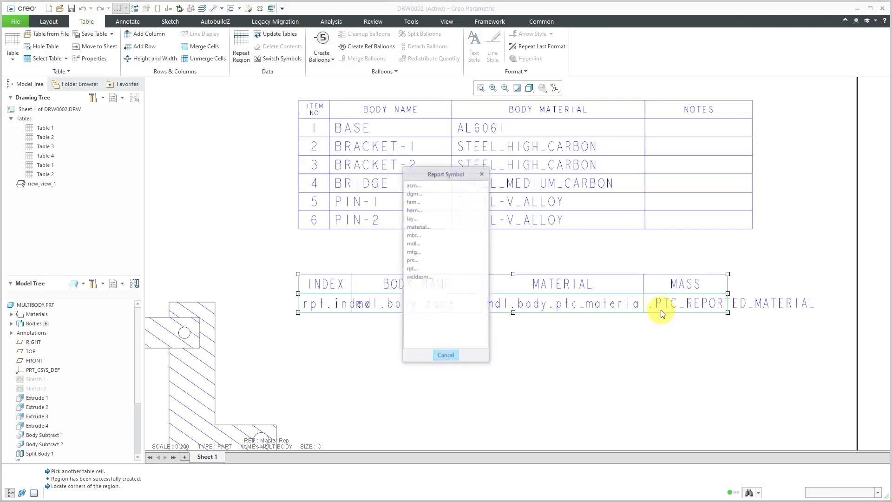
left_click(413, 243)
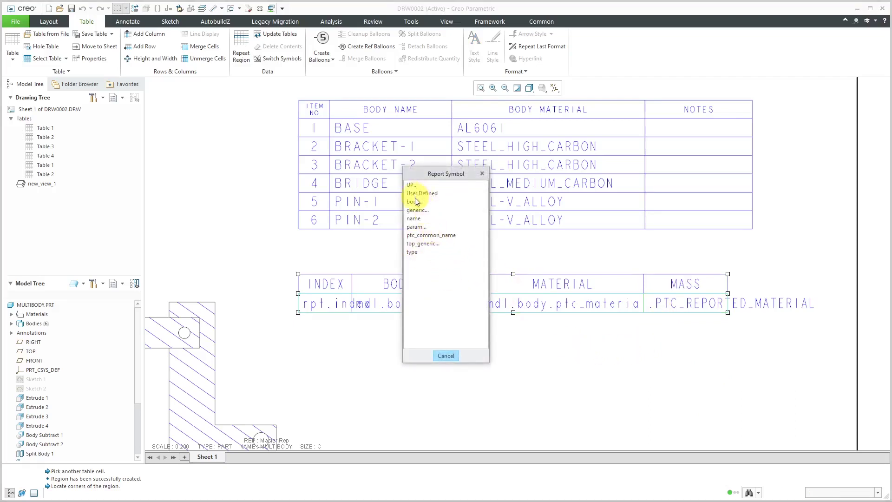
left_click(413, 201)
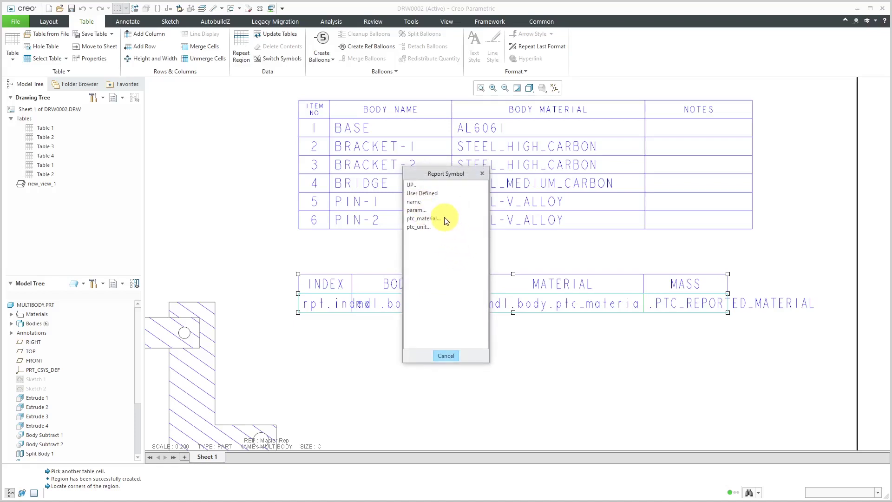
left_click(430, 196)
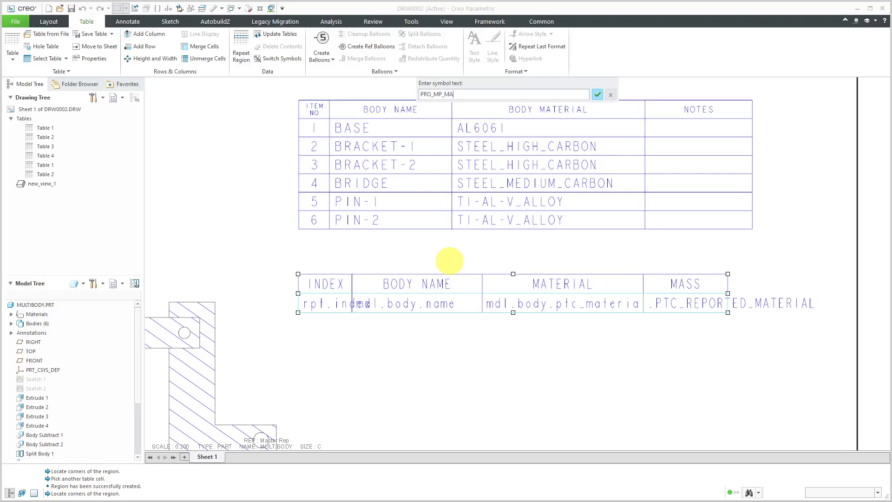
key("Return")
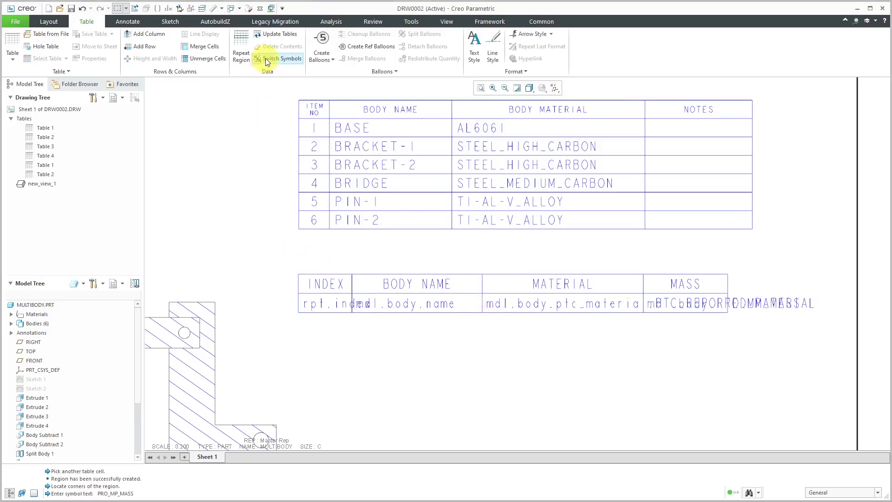
- Update the tables so the six bodies, BASE (1.833) through PIN-2 (0.098), fill the new table
left_click(281, 36)
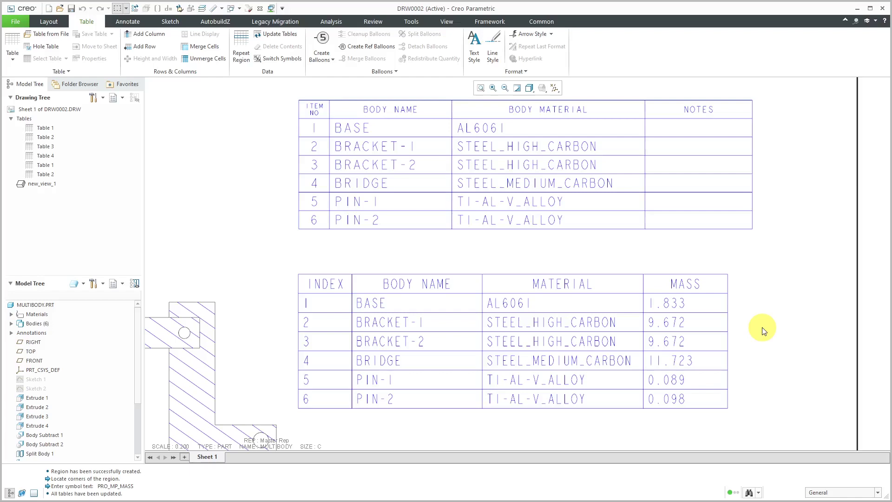
scroll(806, 232, "up", 4)
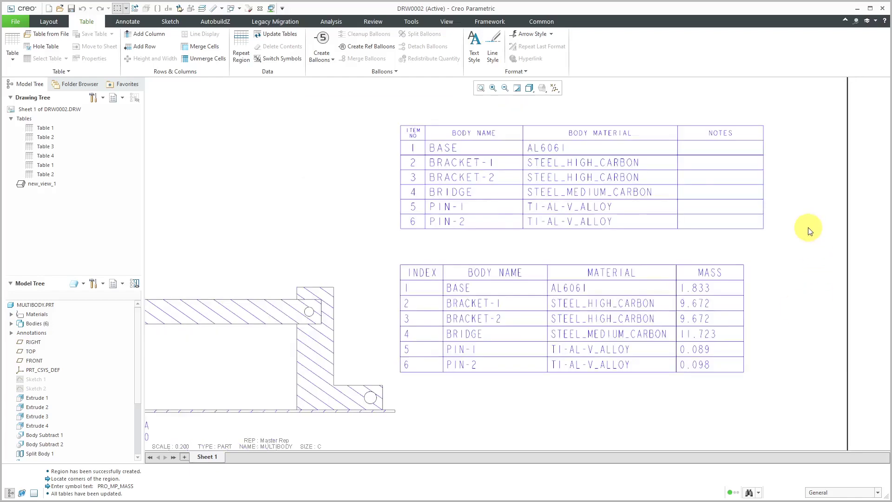